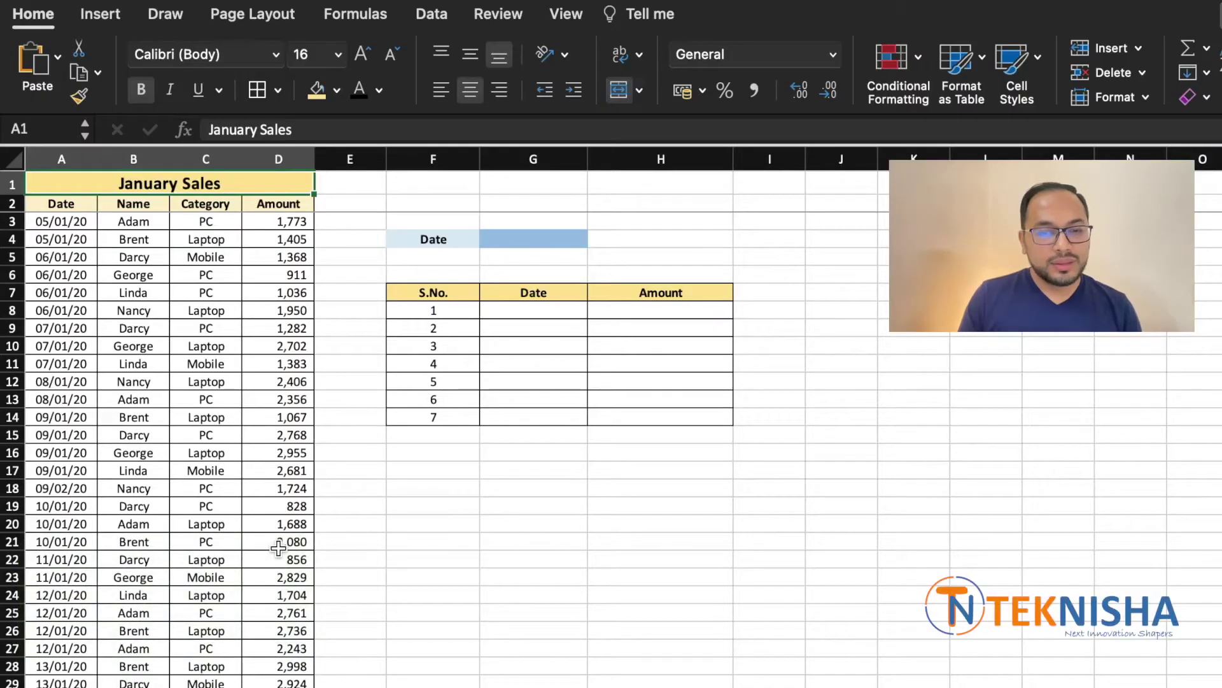
- Look over the empty seven-row table F7:H14 and its serial numbers 1 to 7
scroll(279, 548, "down", 3)
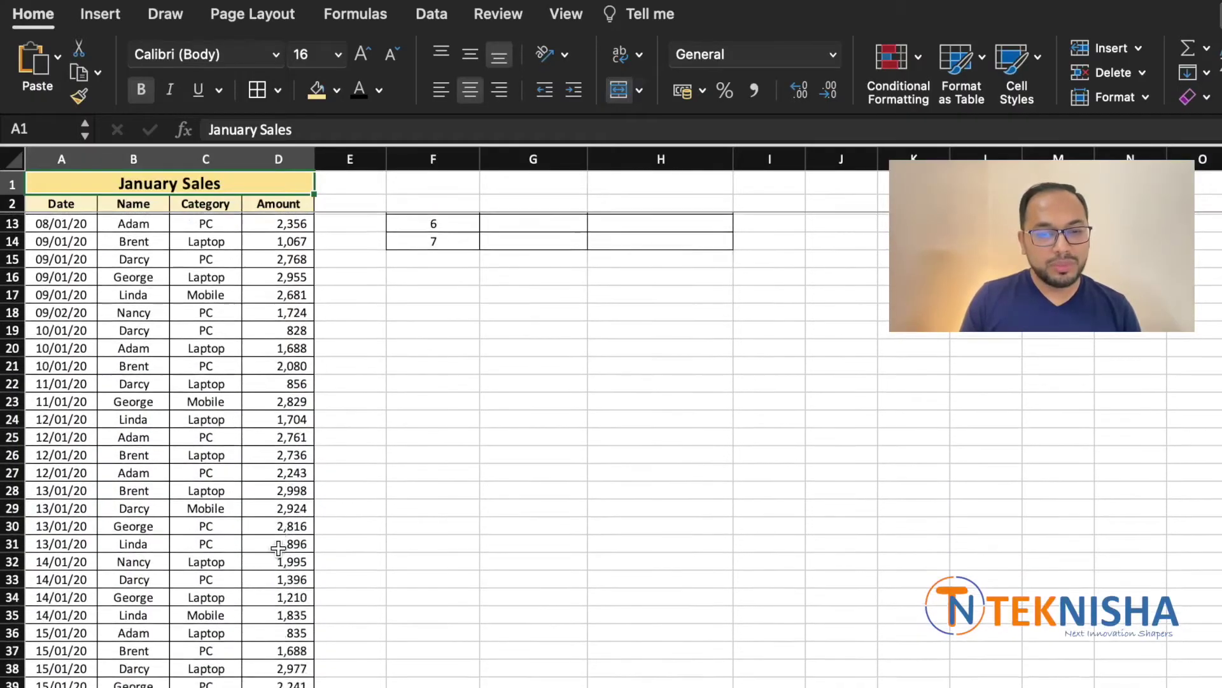
scroll(278, 548, "up", 3)
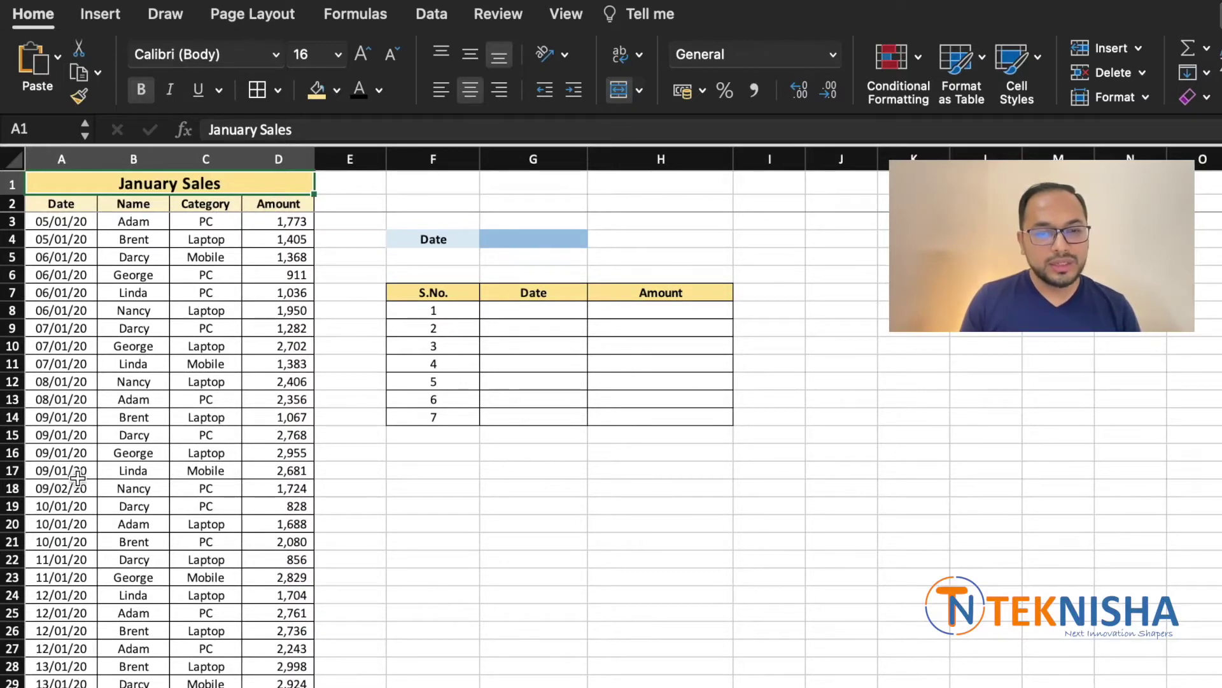
left_click(534, 239)
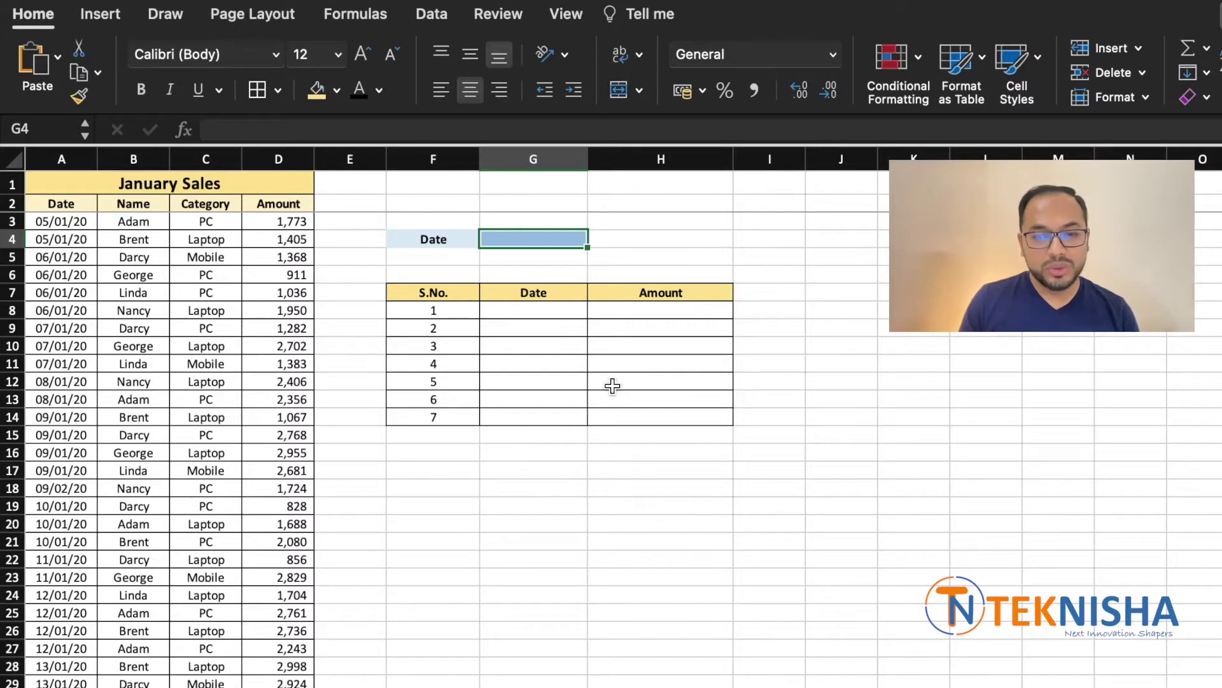
left_click_drag(453, 292, 656, 409)
left_click_drag(448, 309, 450, 421)
left_click(533, 451)
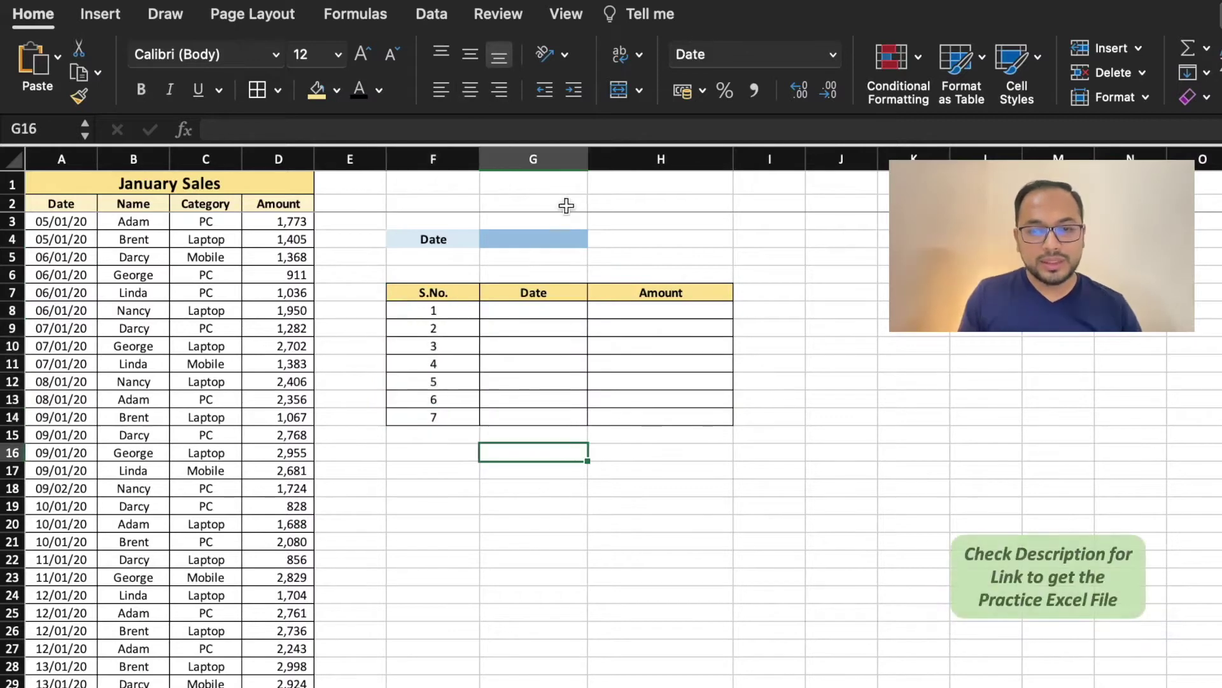
- Enter 15/01/20 as the reference date in G4 and check its stored value
left_click(533, 245)
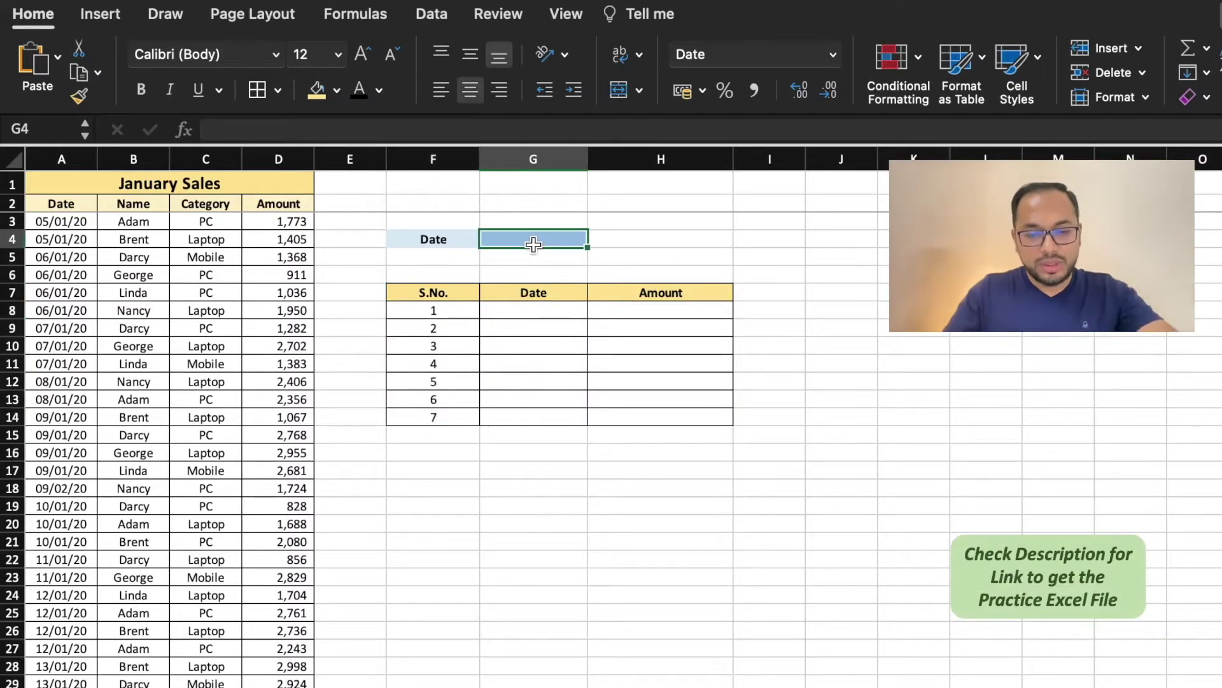
type("15/01/20")
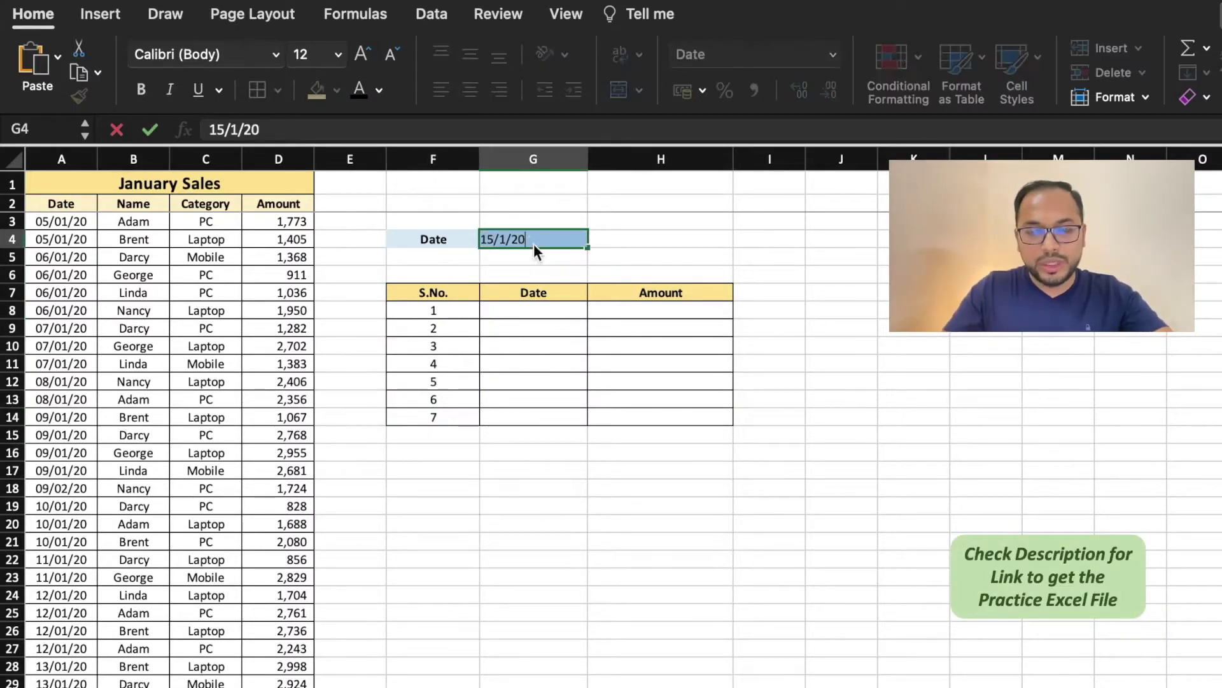
key("Return")
left_click(543, 419)
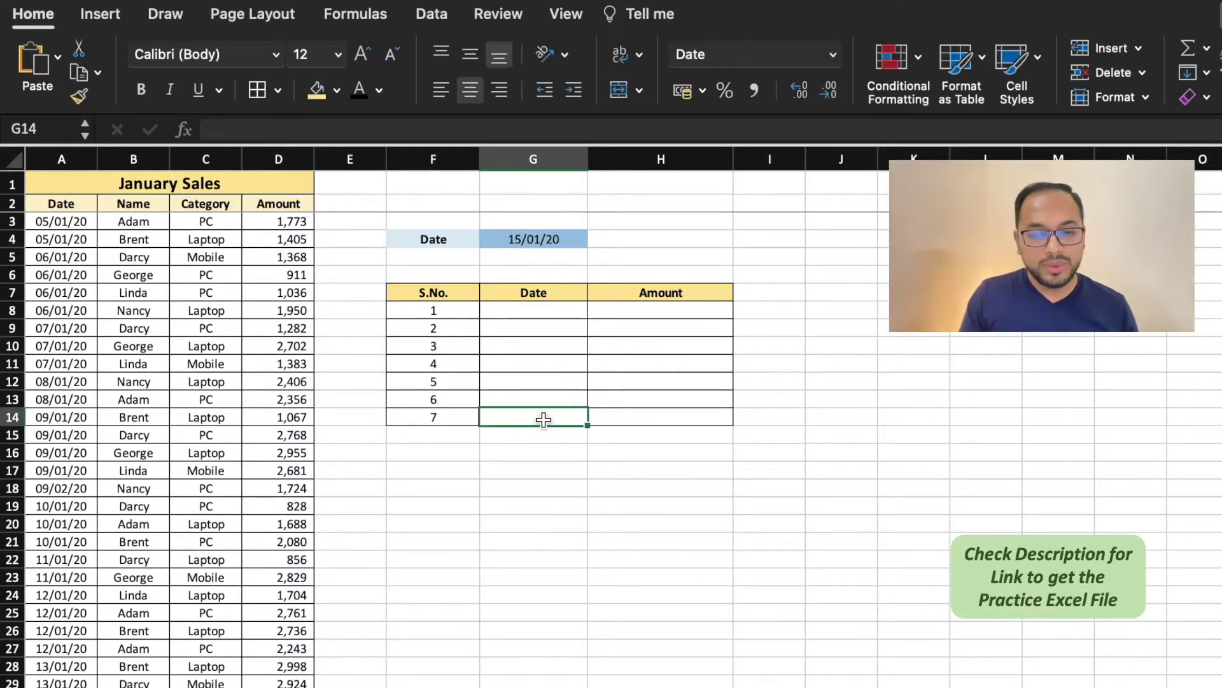
left_click(555, 245)
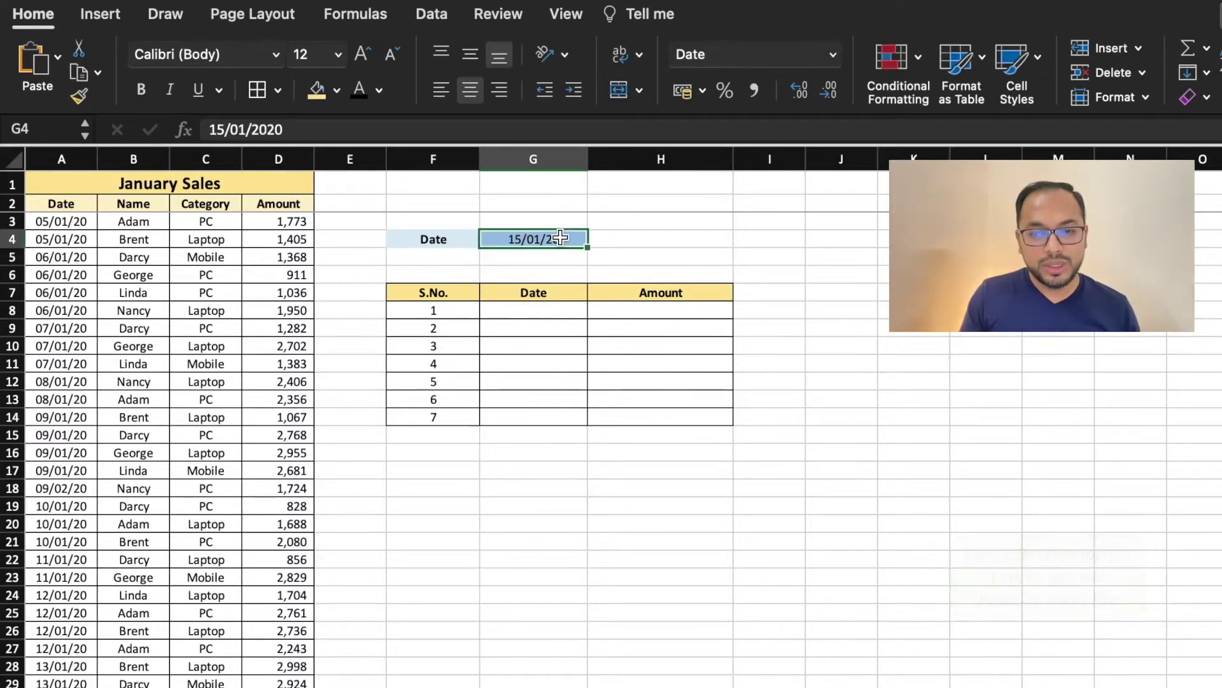
- Make G14 equal the G4 date with the formula =G4
left_click(534, 417)
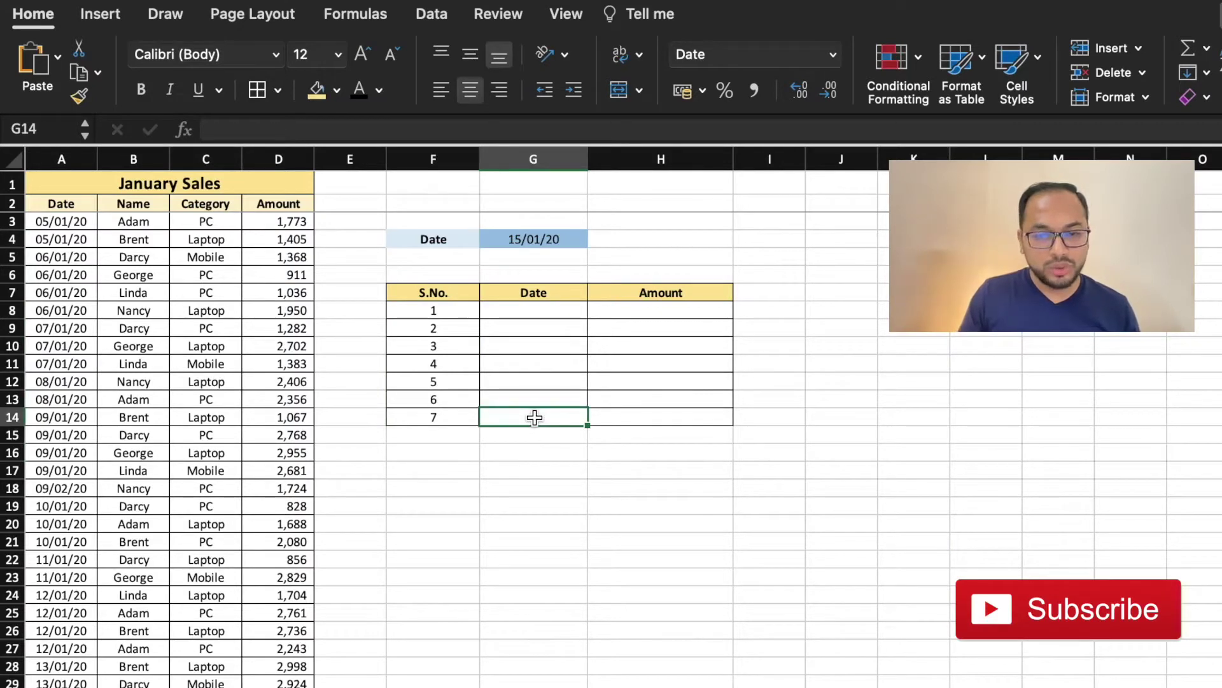
type("=")
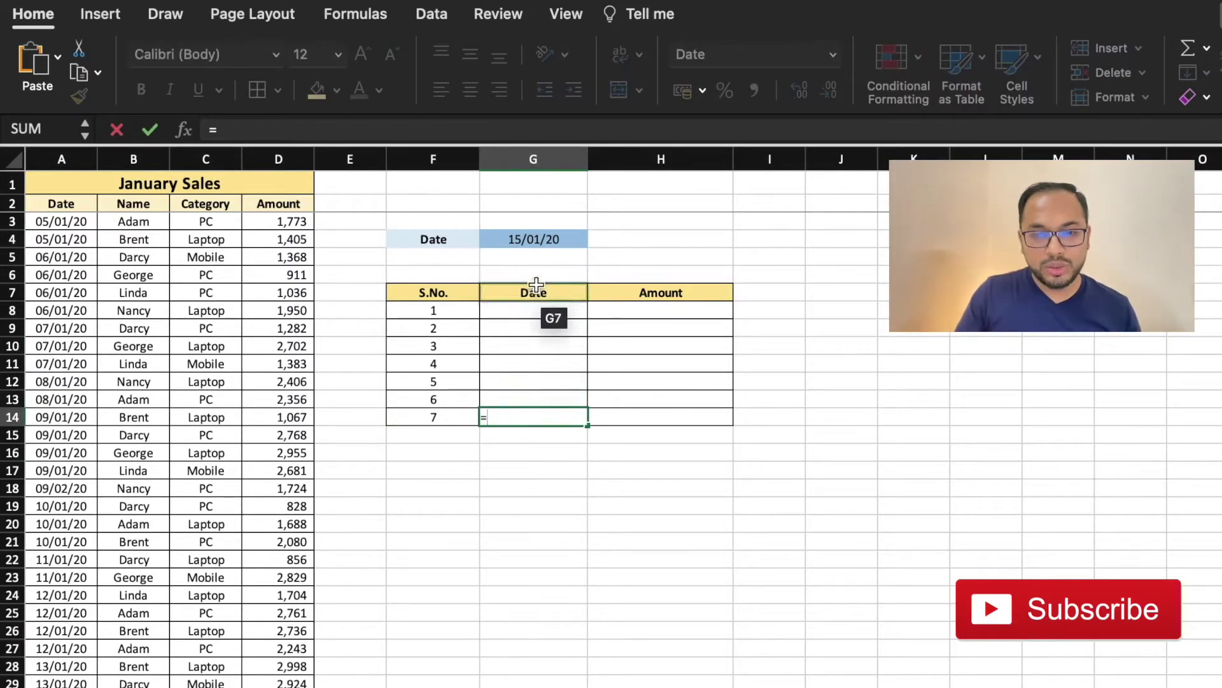
left_click(545, 240)
key("Return")
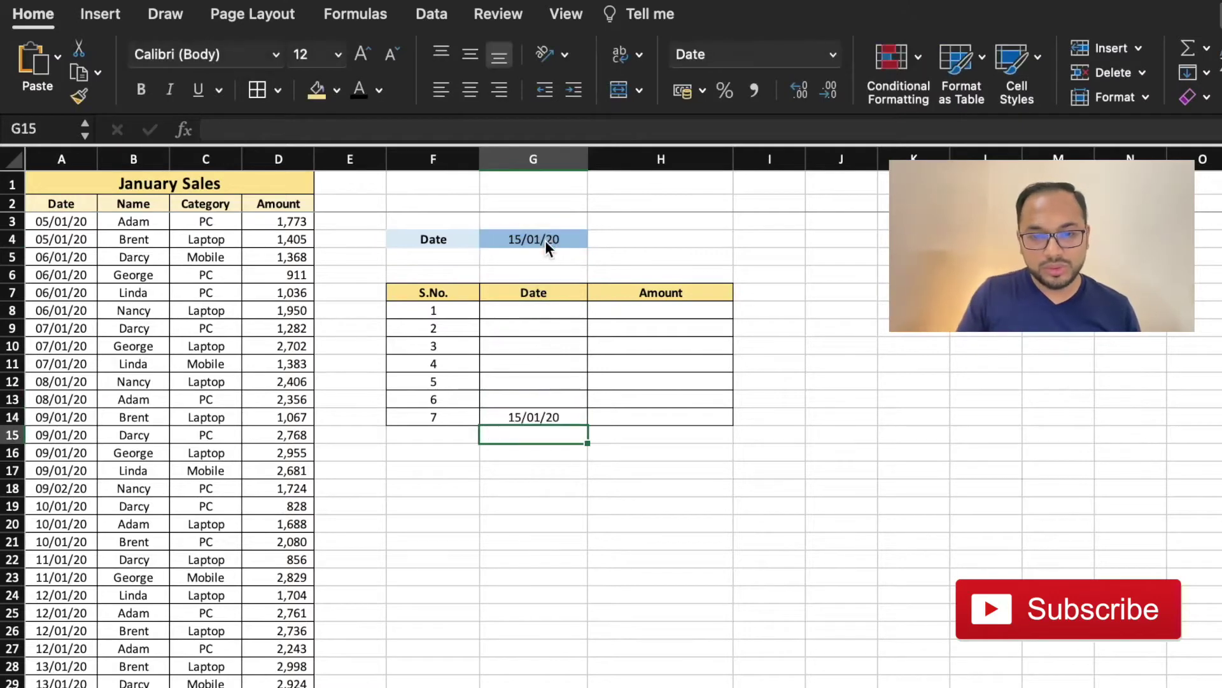
key("Up")
key("Up")
- Set G13 to one day before G14 with =G14-1
left_click(557, 398)
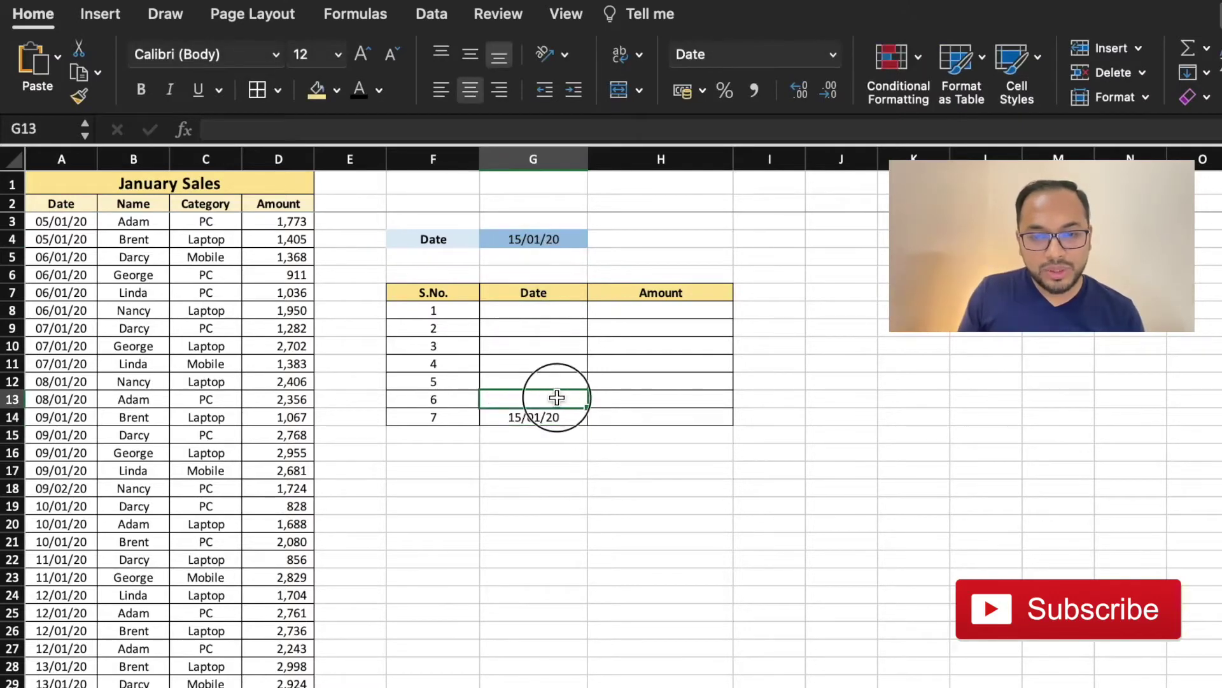
left_click_drag(557, 398, 553, 318)
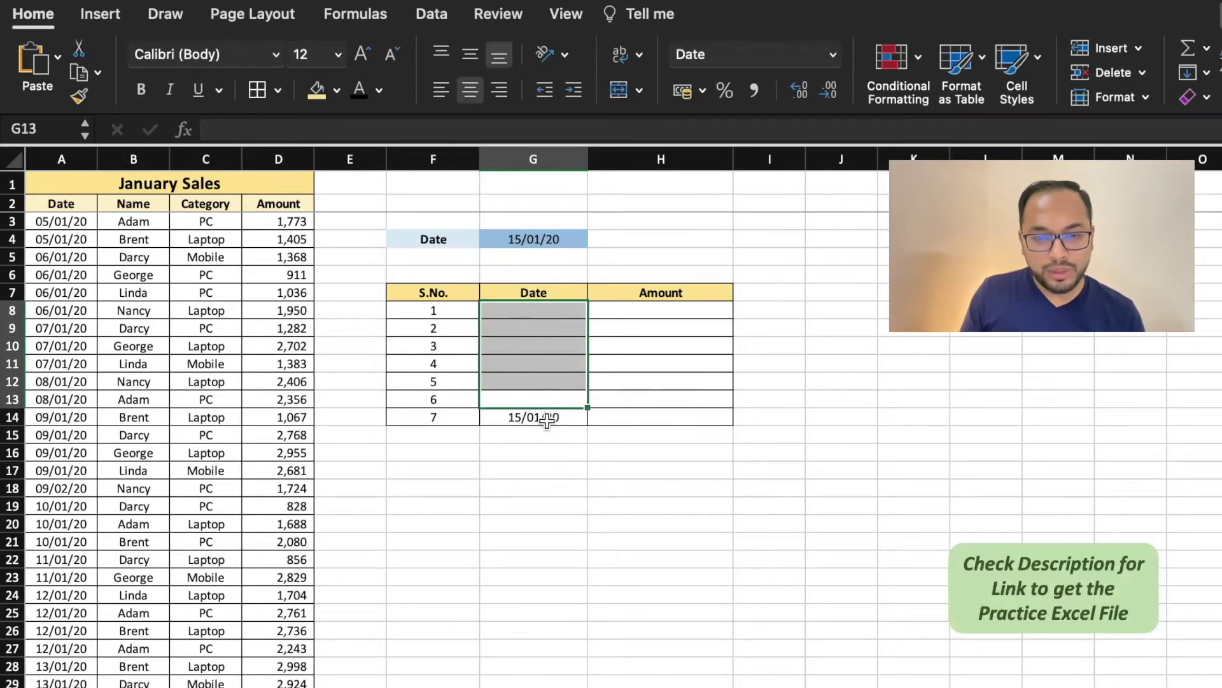
left_click(543, 399)
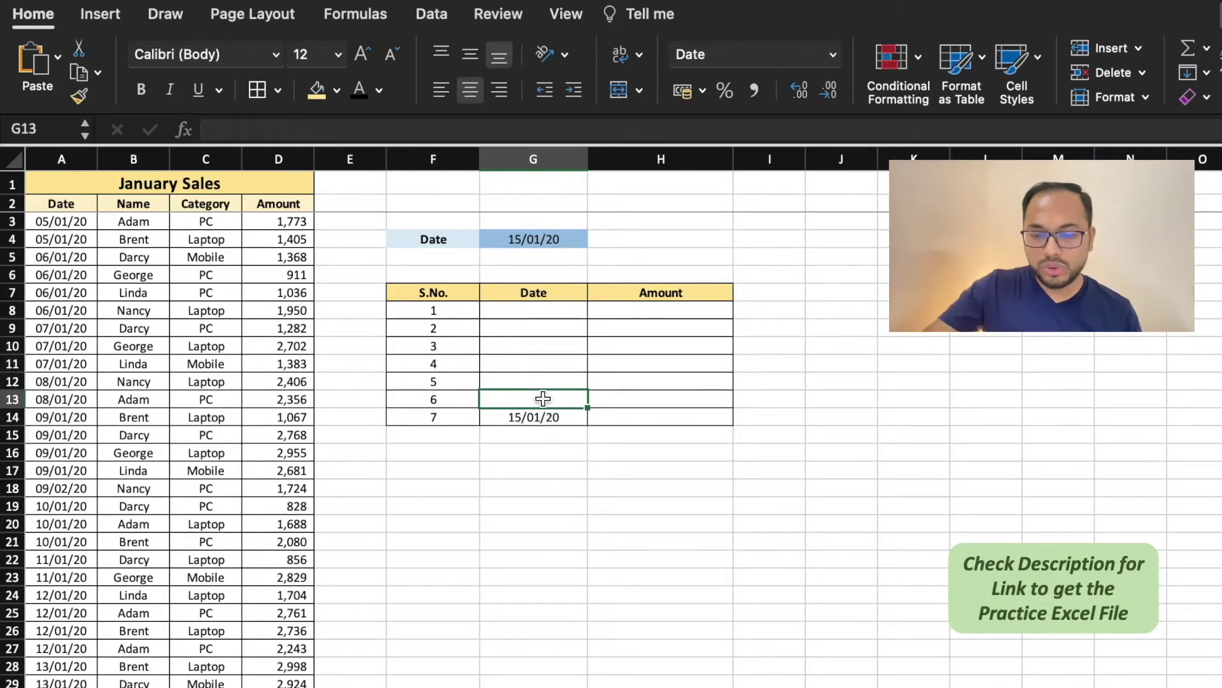
type("=")
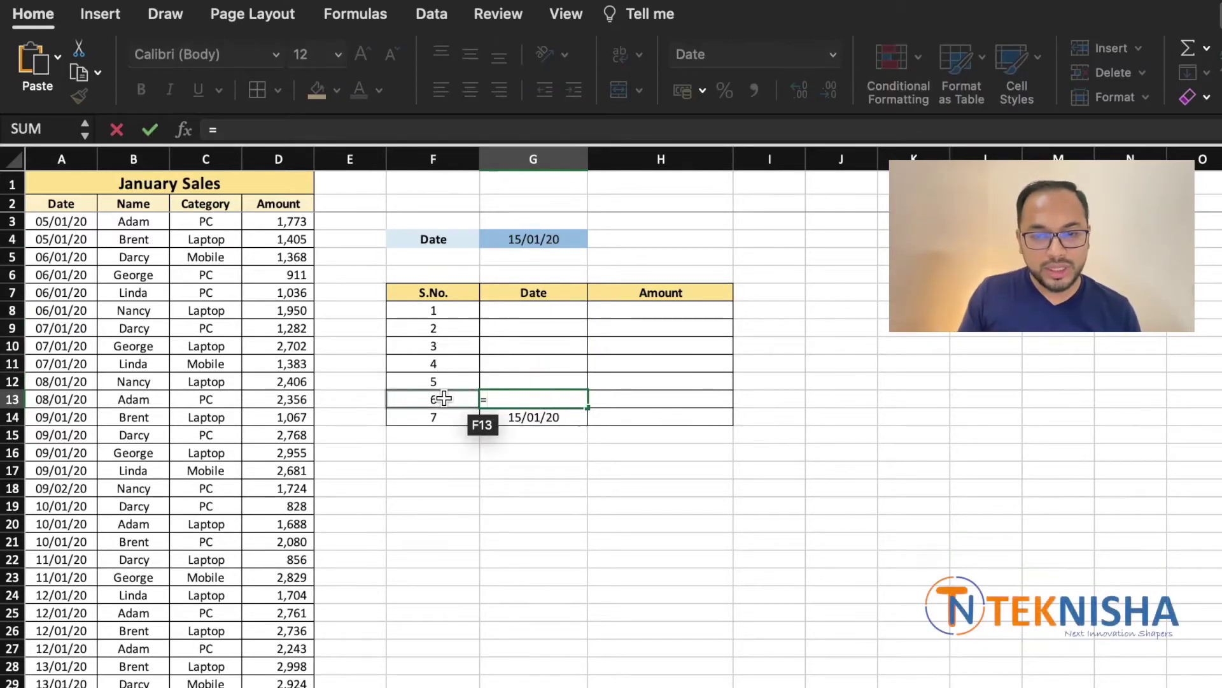
left_click(560, 422)
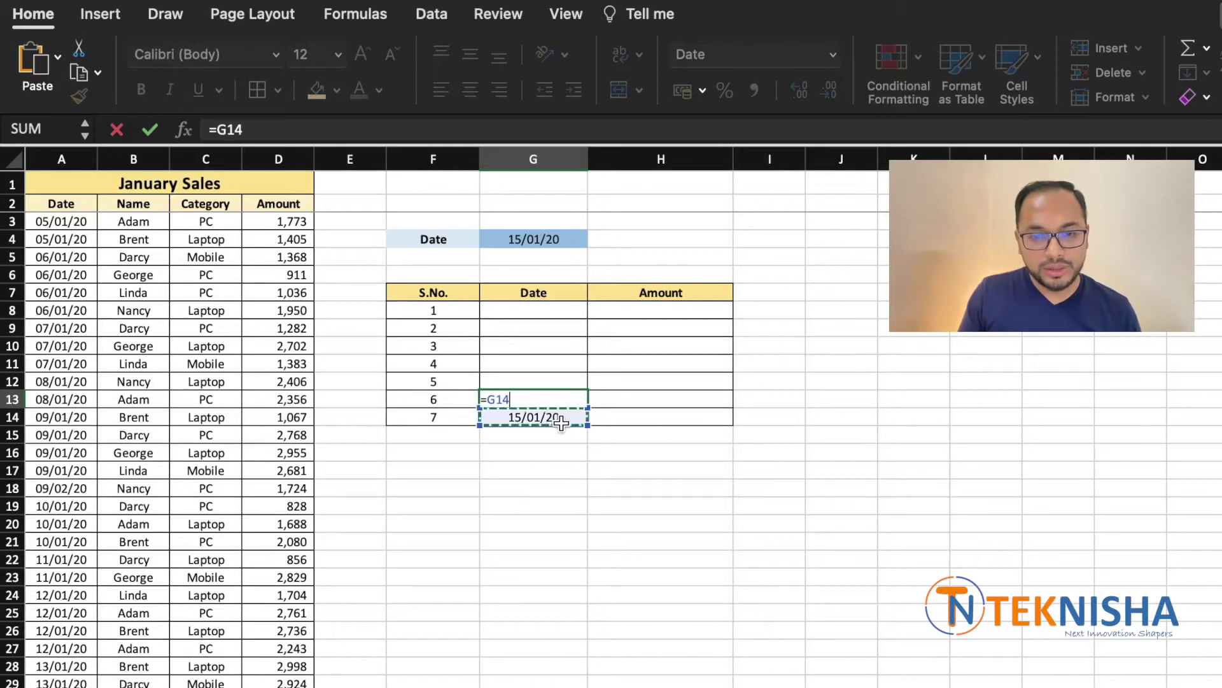
key("Return")
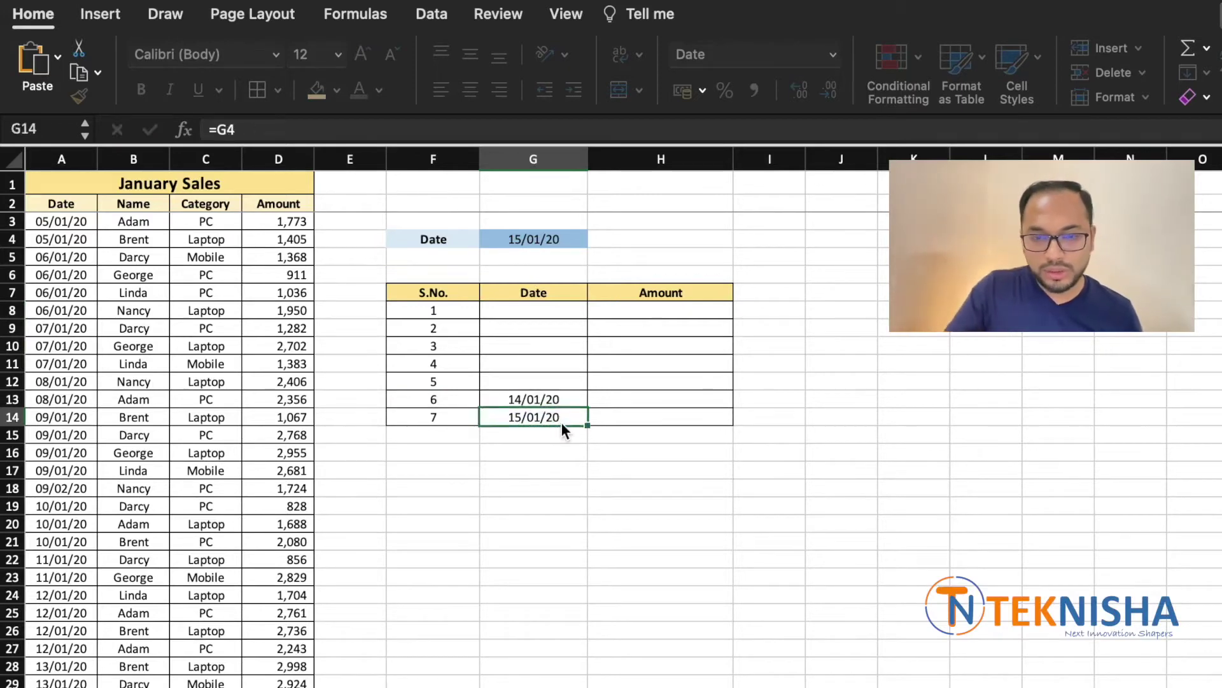
- Copy the G13 formula into G8:G12 so the dates count back to 09/01/20
left_click(561, 401)
key("super+c")
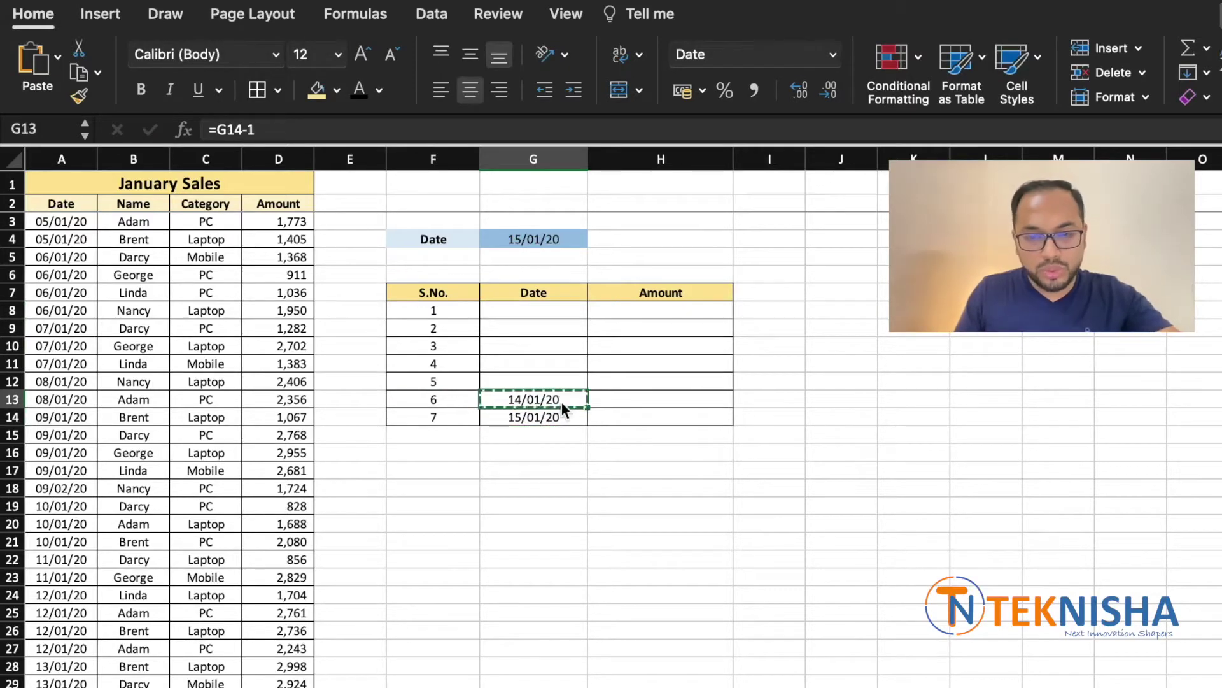
left_click_drag(558, 381, 554, 310)
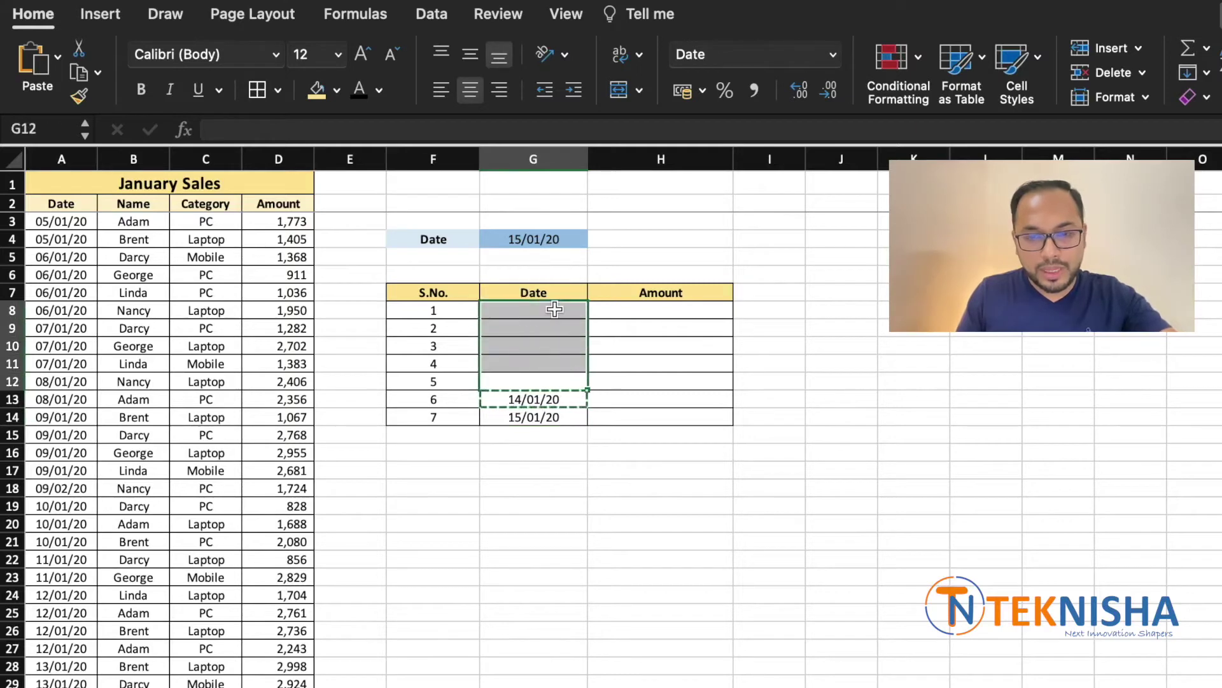
key("super+v")
left_click(534, 500)
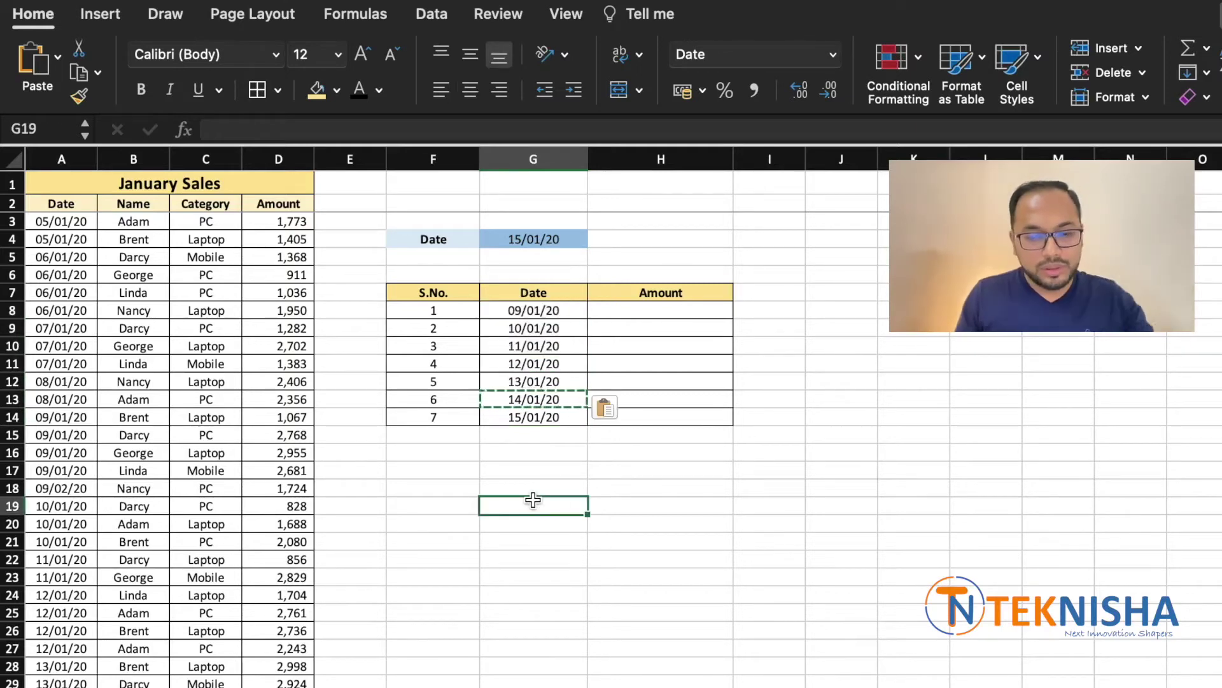
key("Escape")
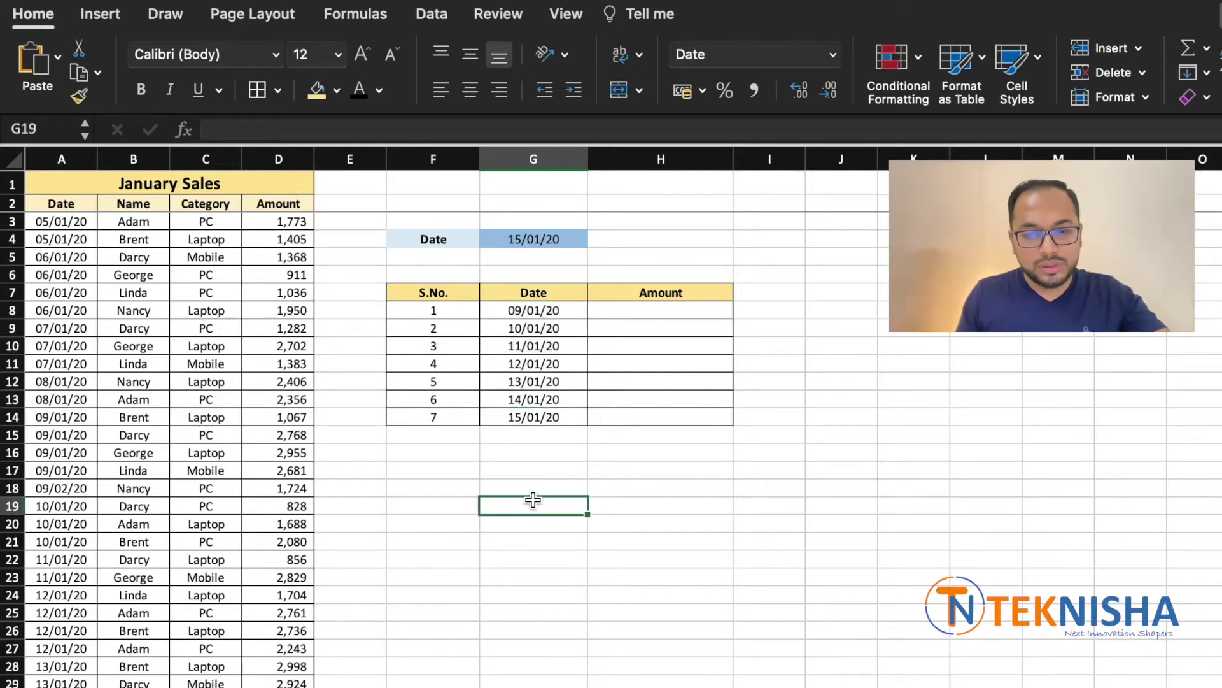
- Review the G4 date and the G8:G14 dates, abandoning an entry started in H14
left_click(552, 239)
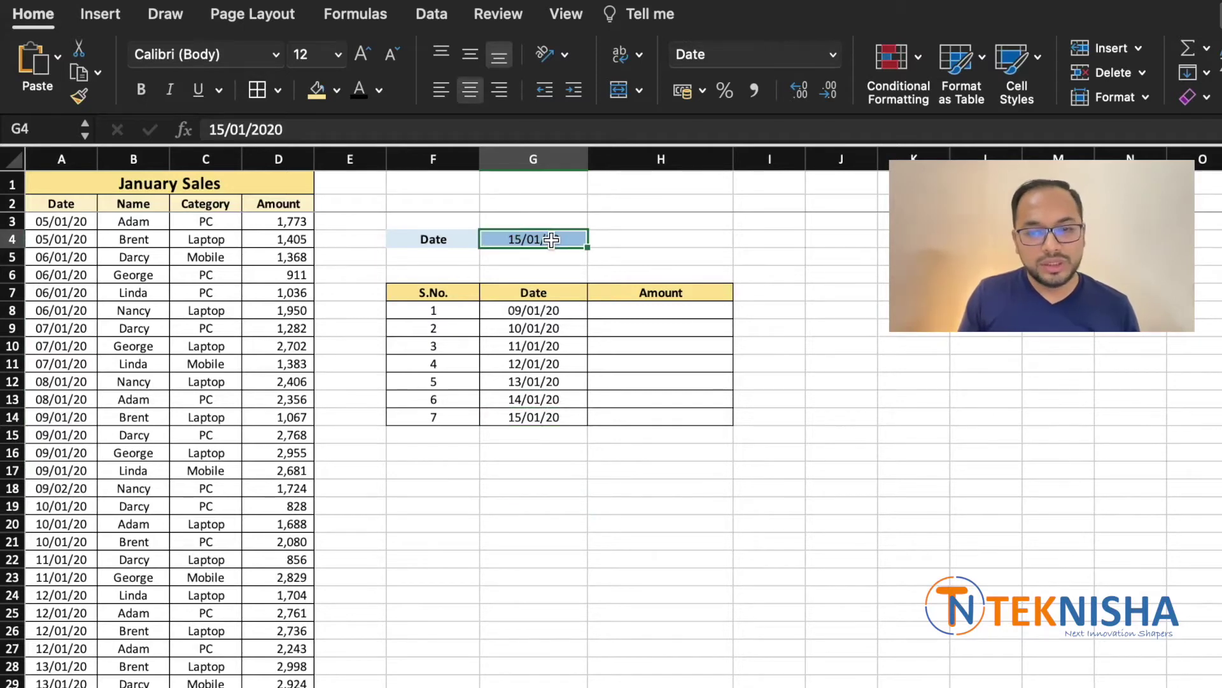
left_click_drag(565, 421, 563, 313)
left_click(702, 418)
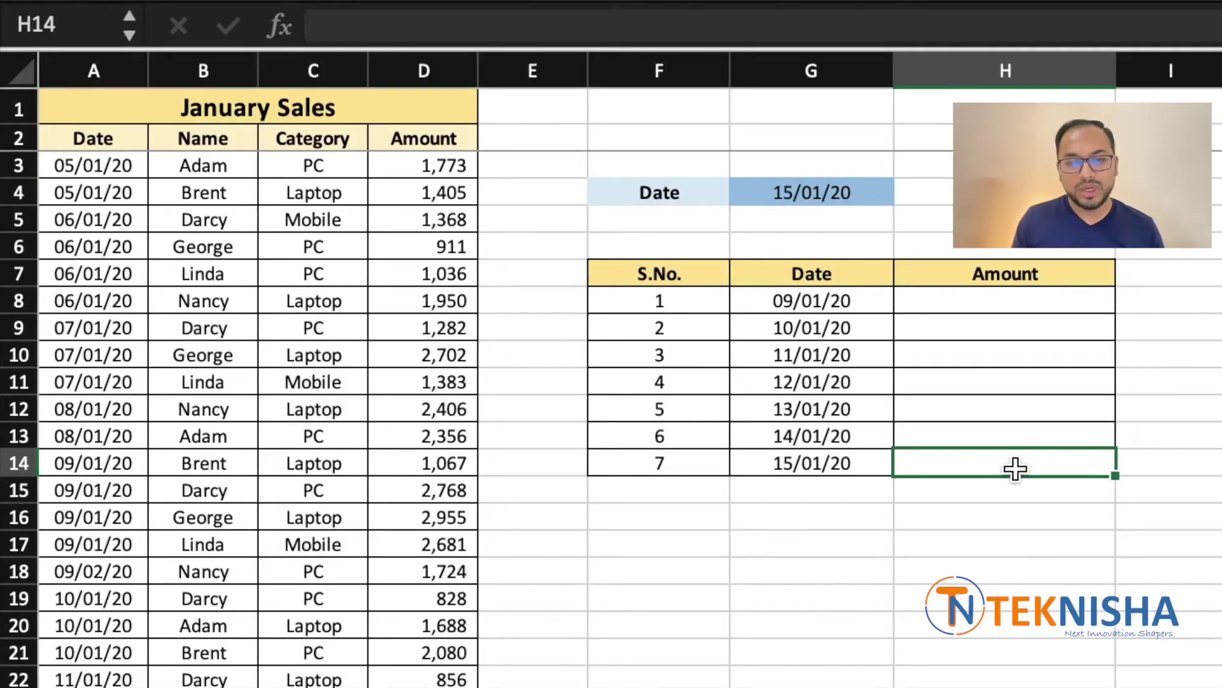
type("=")
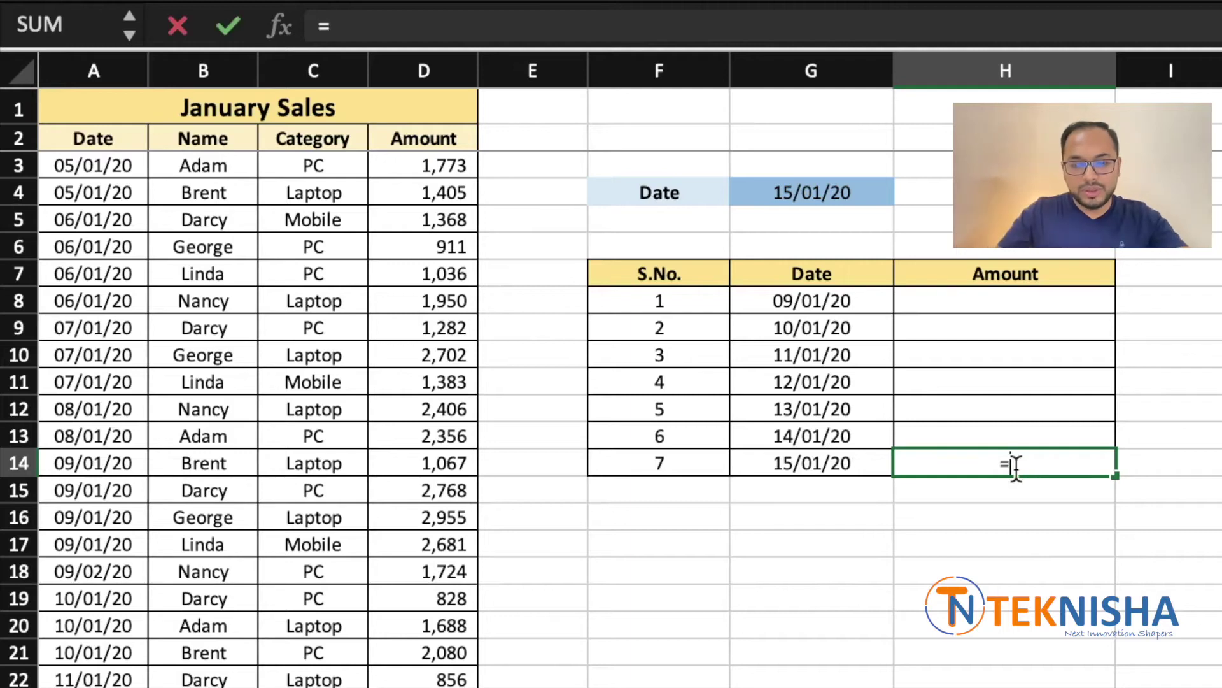
key("Escape")
- Start a SUMIF in H8 with the absolute date range $A$3:$A$118
left_click(1039, 306)
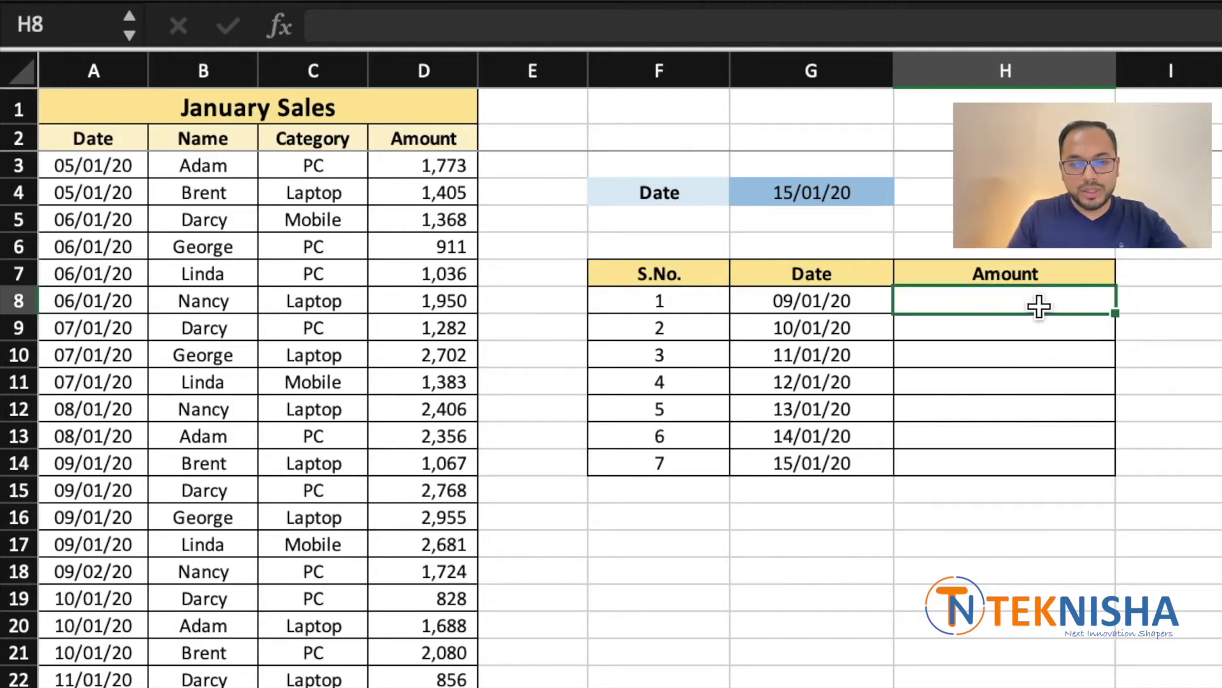
type("=")
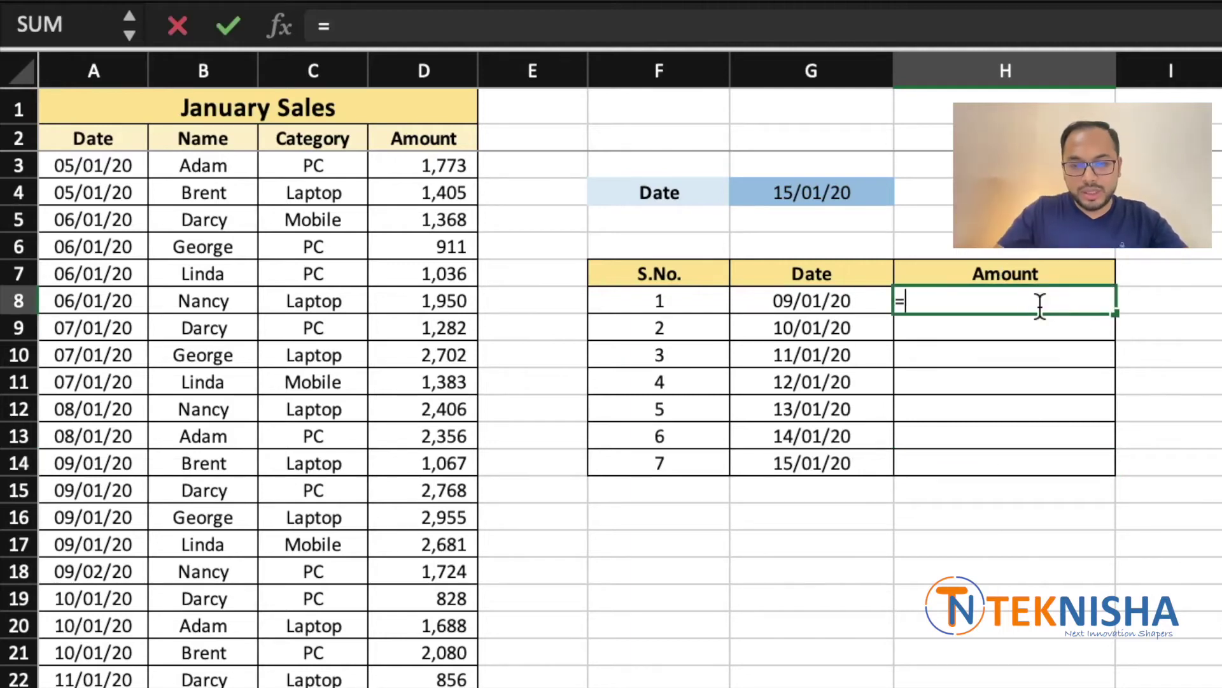
type("sumif")
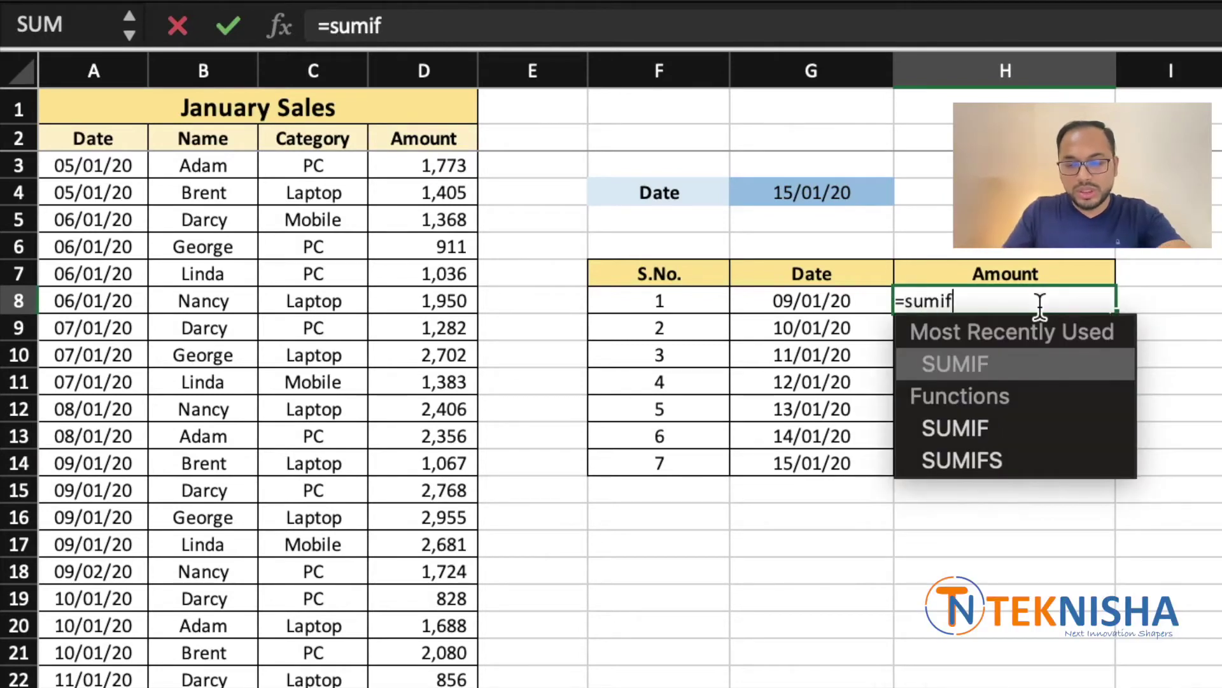
type("(")
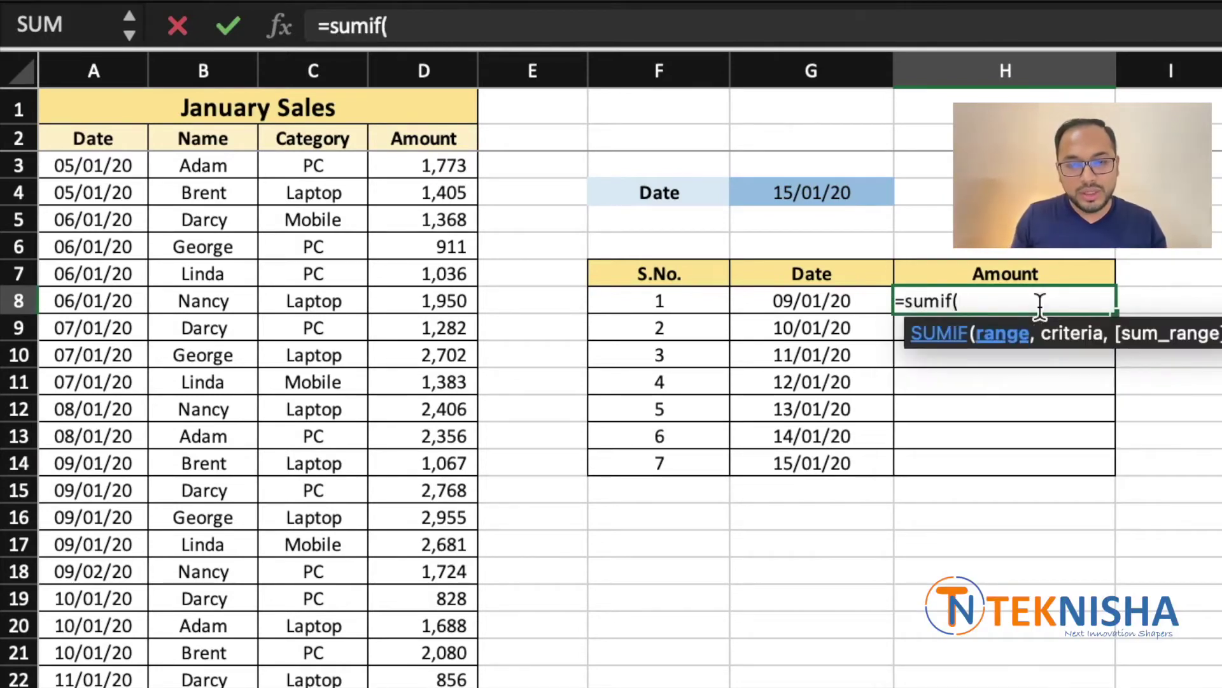
left_click(124, 164)
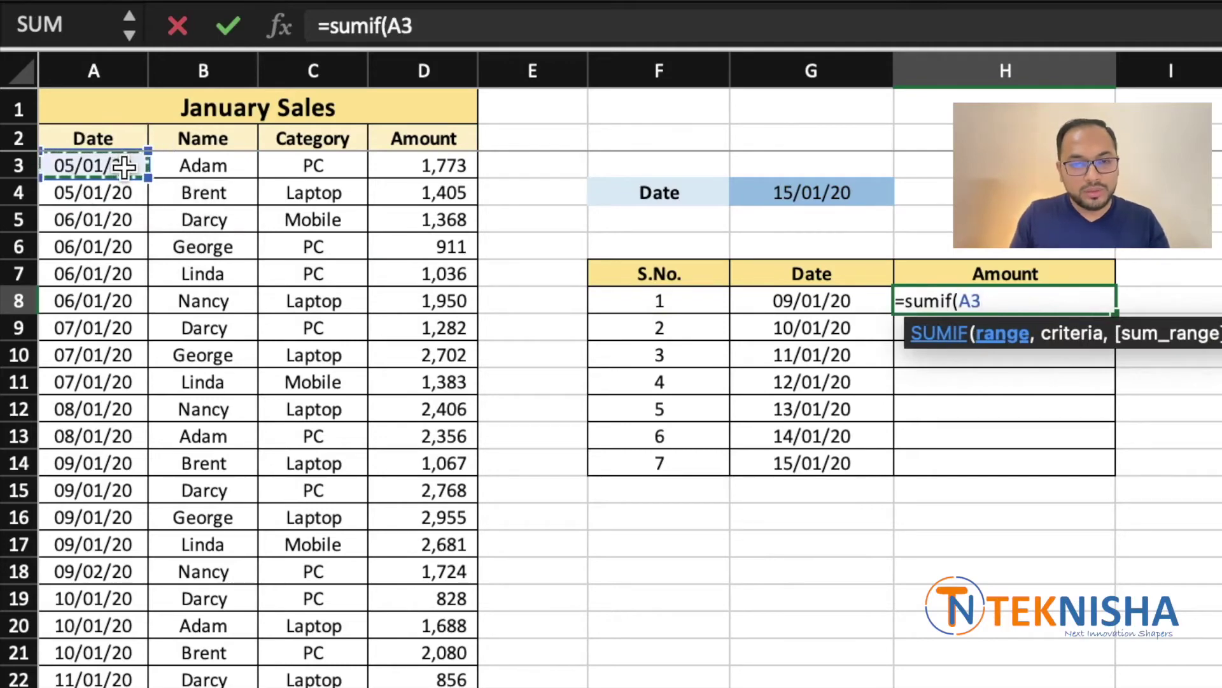
key("ctrl+shift+Down")
scroll(626, 228, "up", 20)
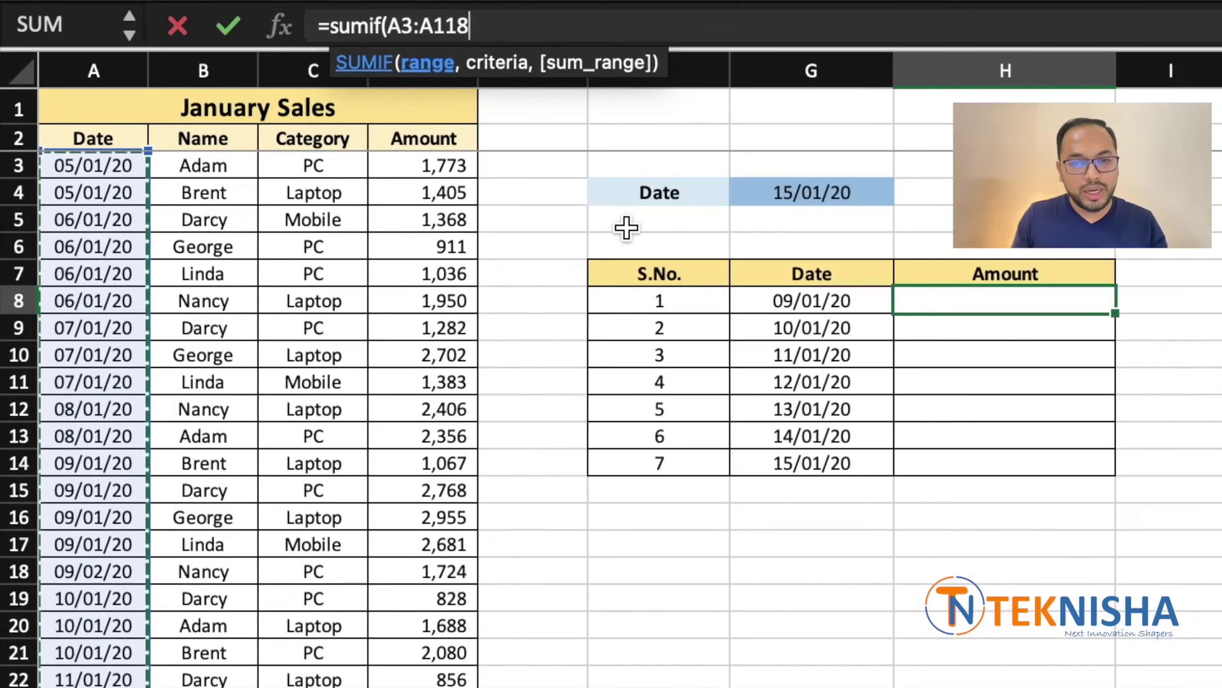
left_click_drag(474, 26, 393, 15)
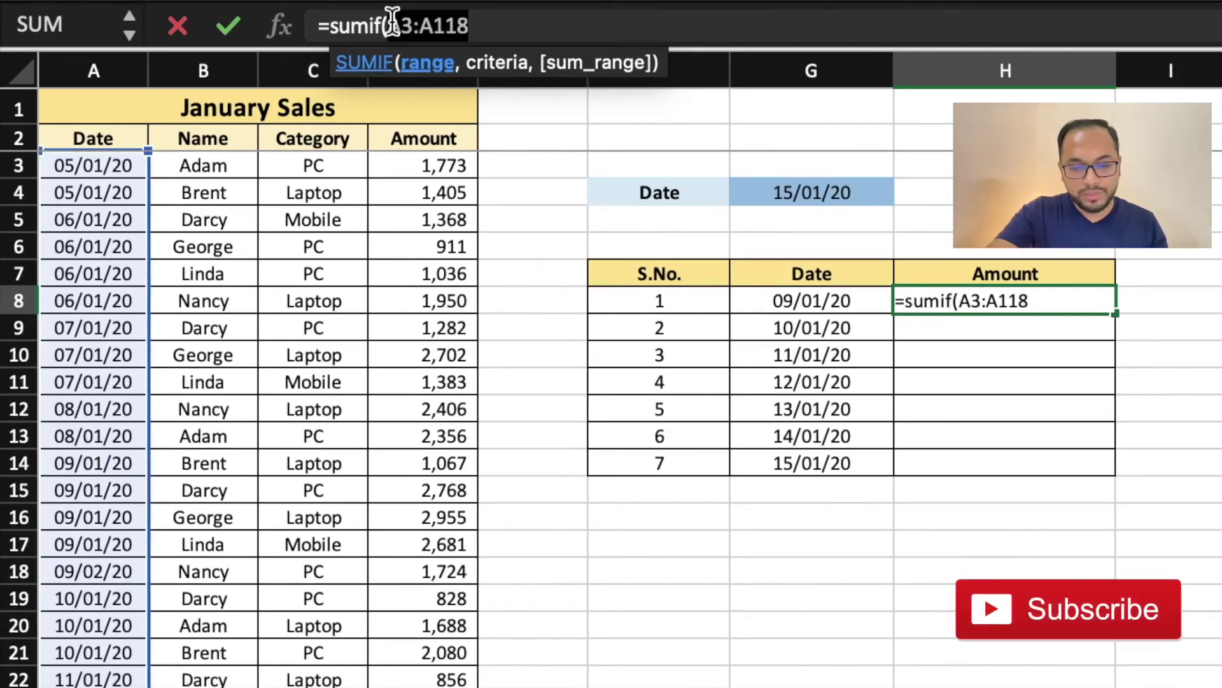
key("F4")
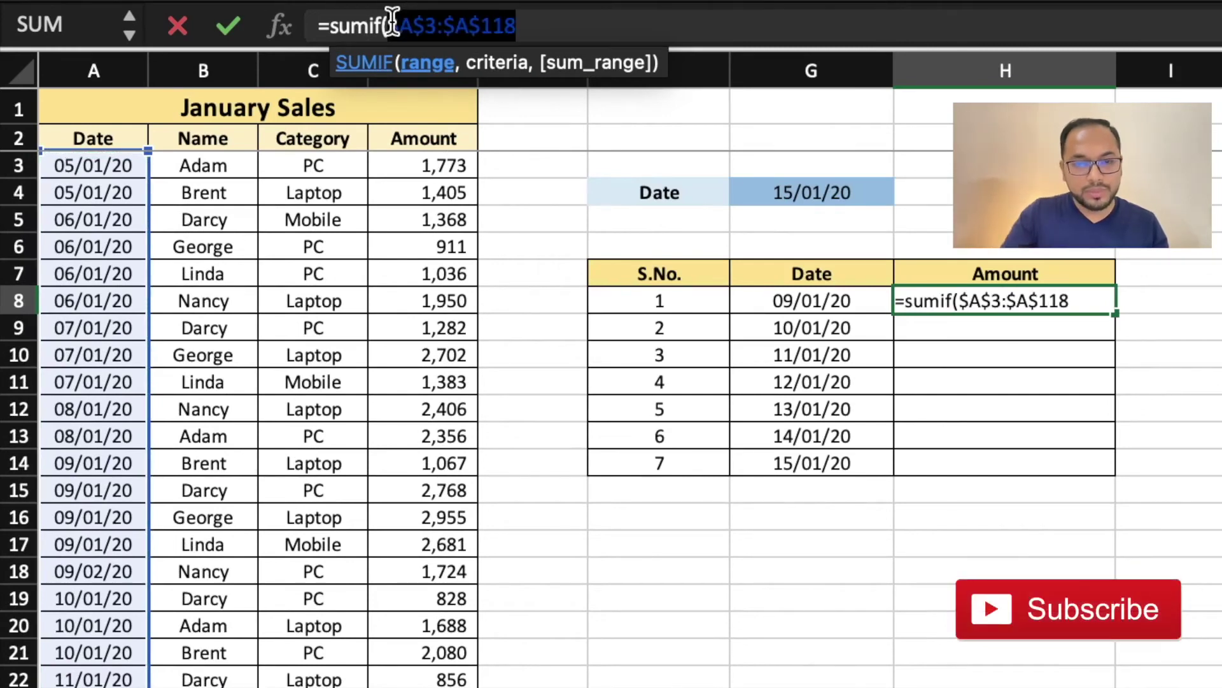
- Finish the SUMIF with criteria G8 and sum range $D$3:$D$118, returning 9471
left_click(1092, 304)
type(",")
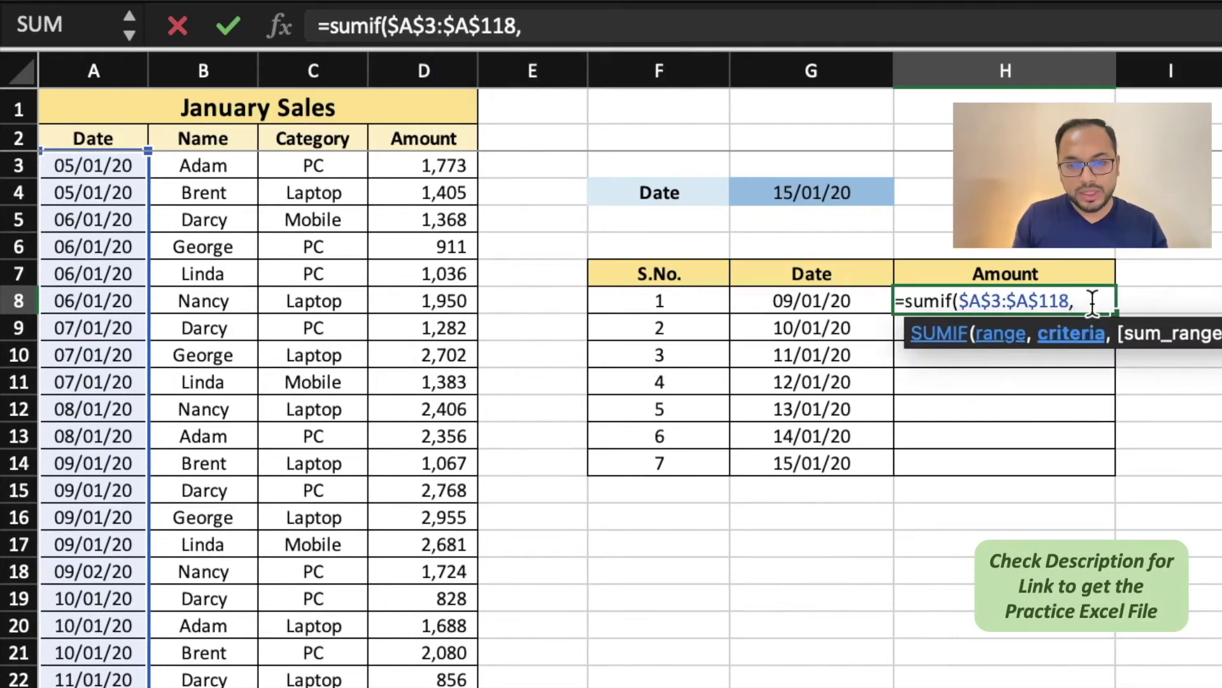
left_click(844, 296)
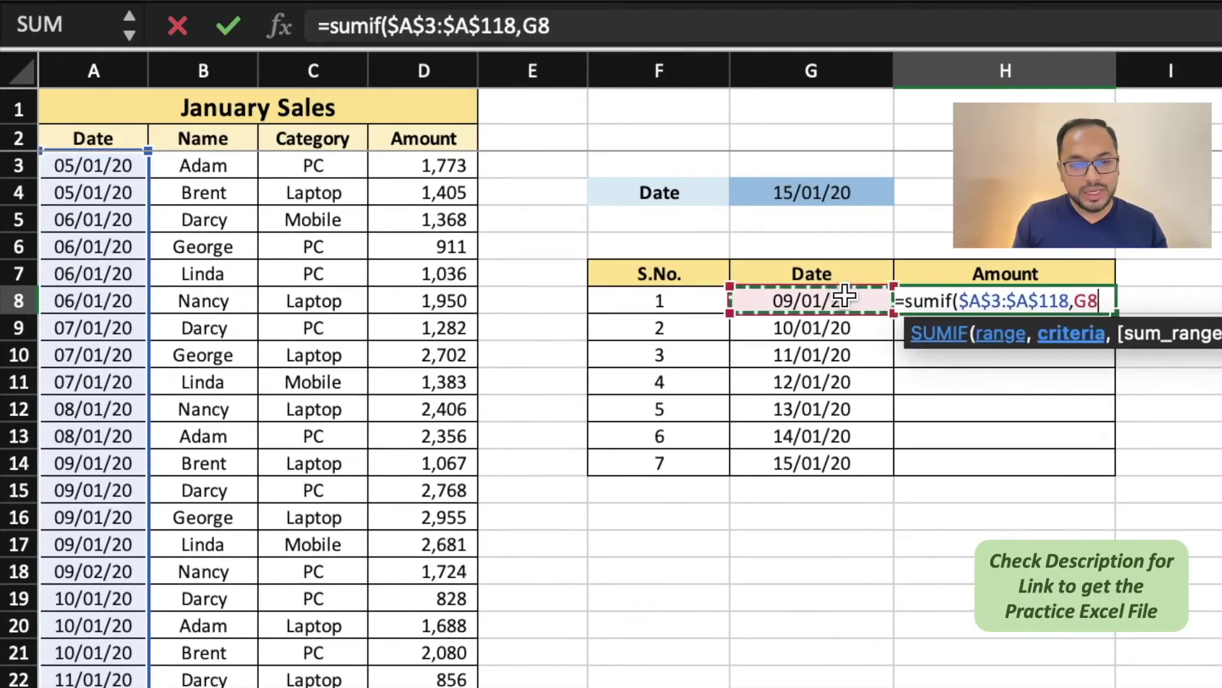
type(",")
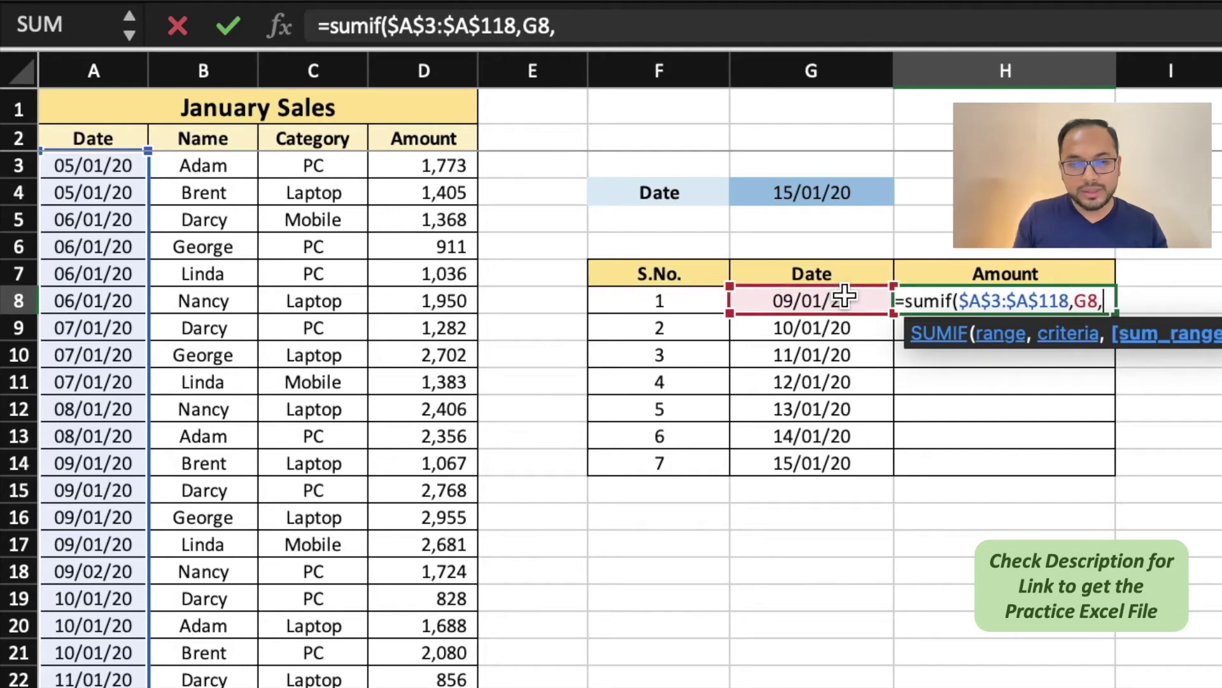
left_click(414, 165)
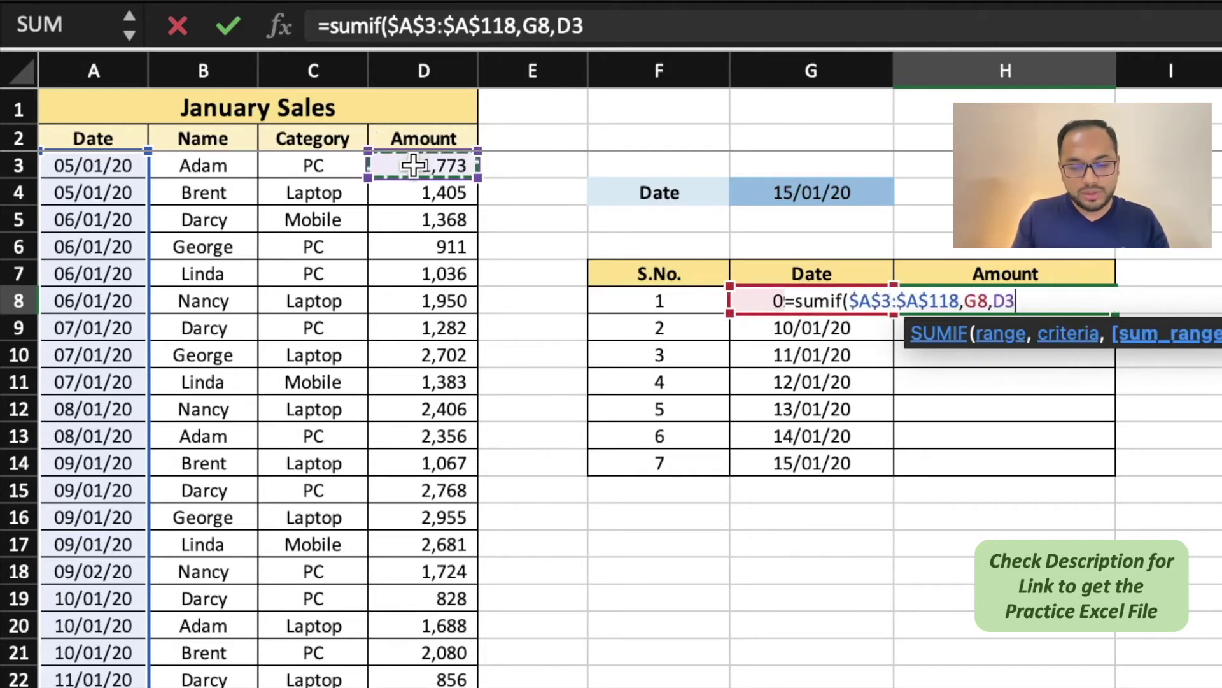
left_click(557, 24)
type("$")
key("Right")
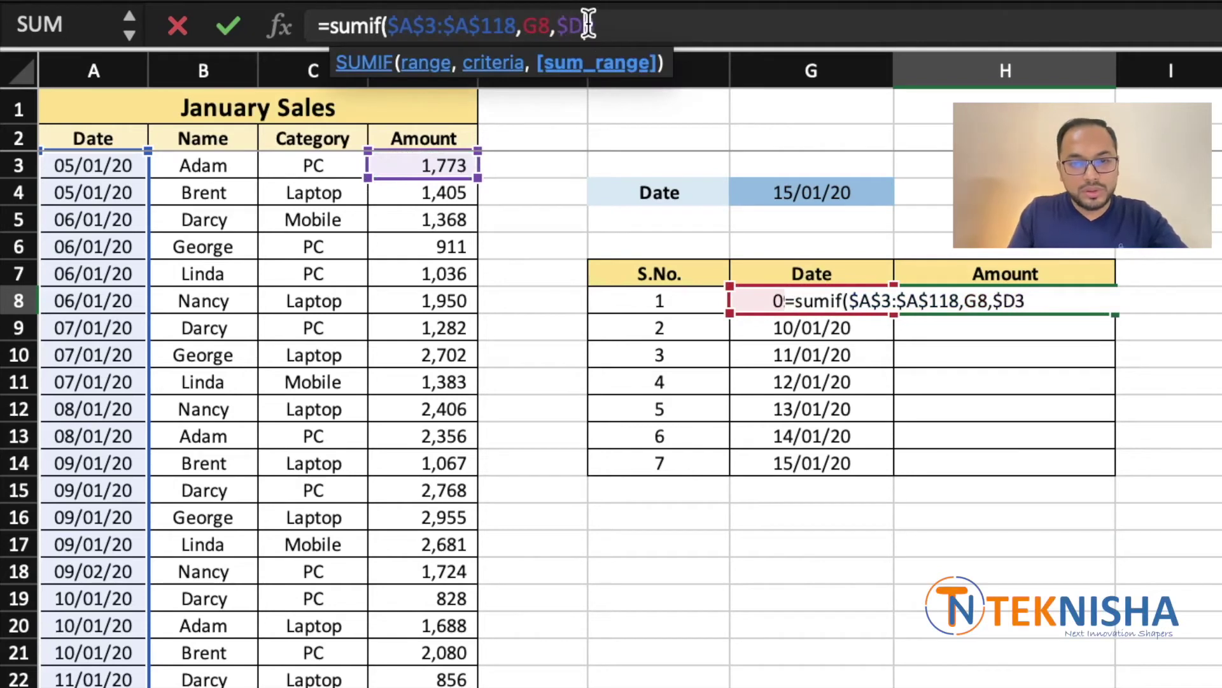
type("4")
key("BackSpace")
key("BackSpace")
type("$")
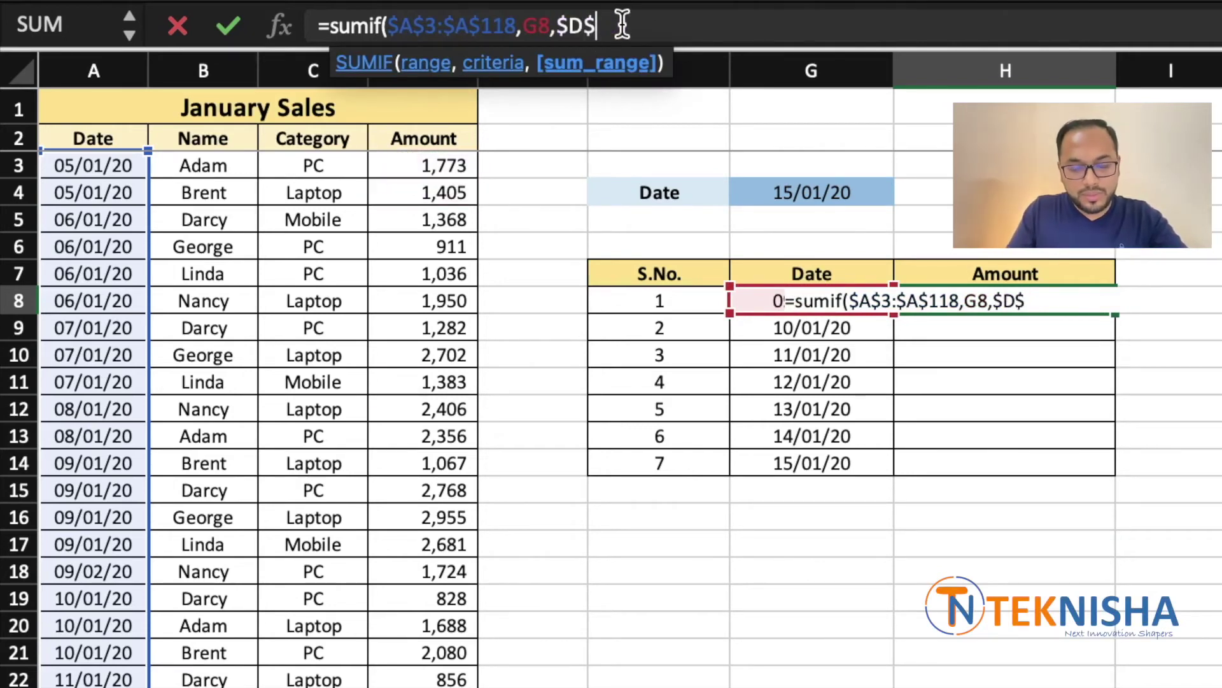
type("3:$")
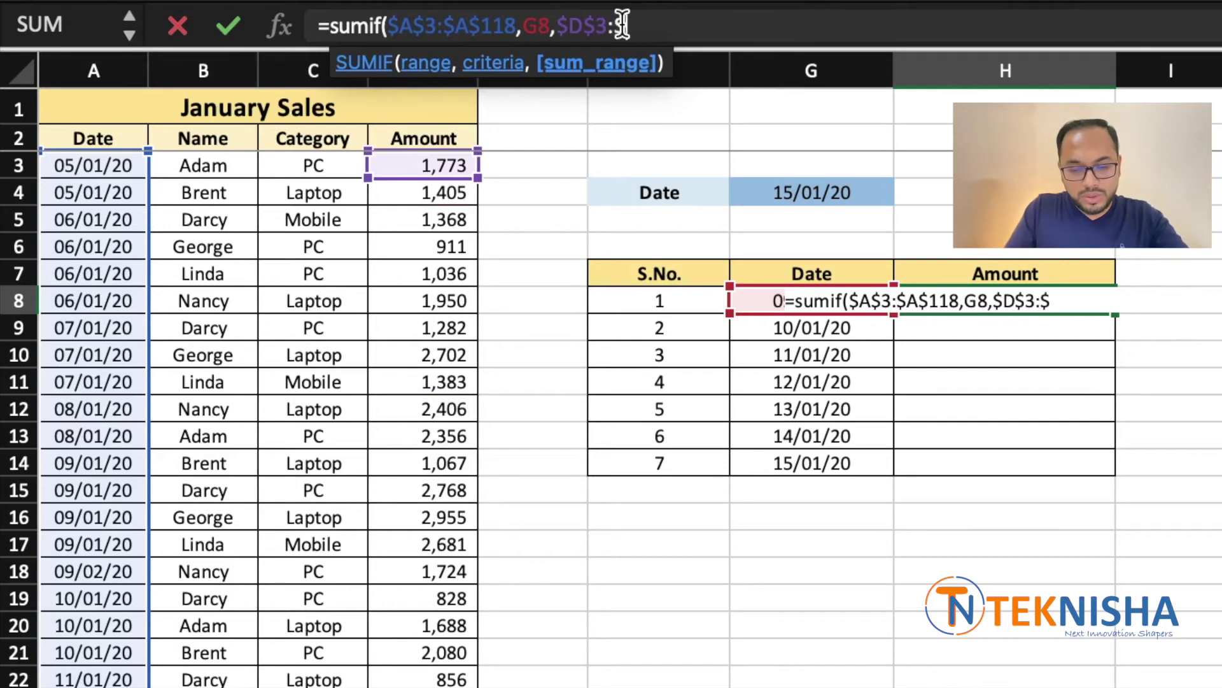
type("D$118")
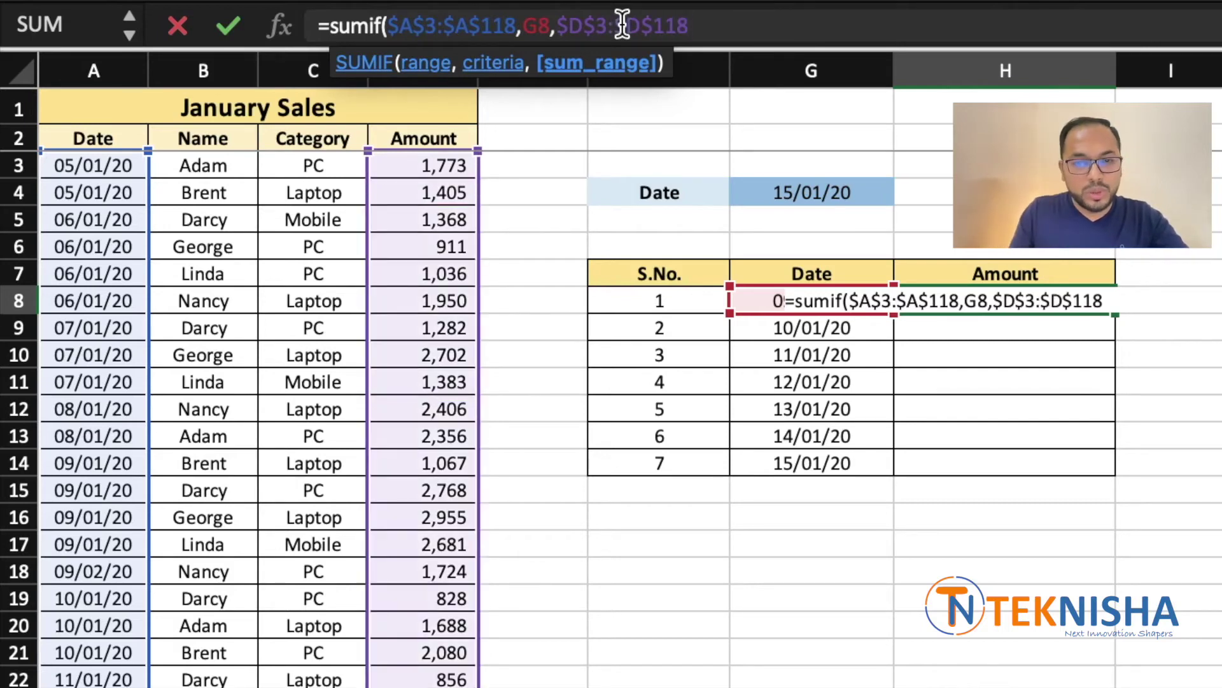
type(")")
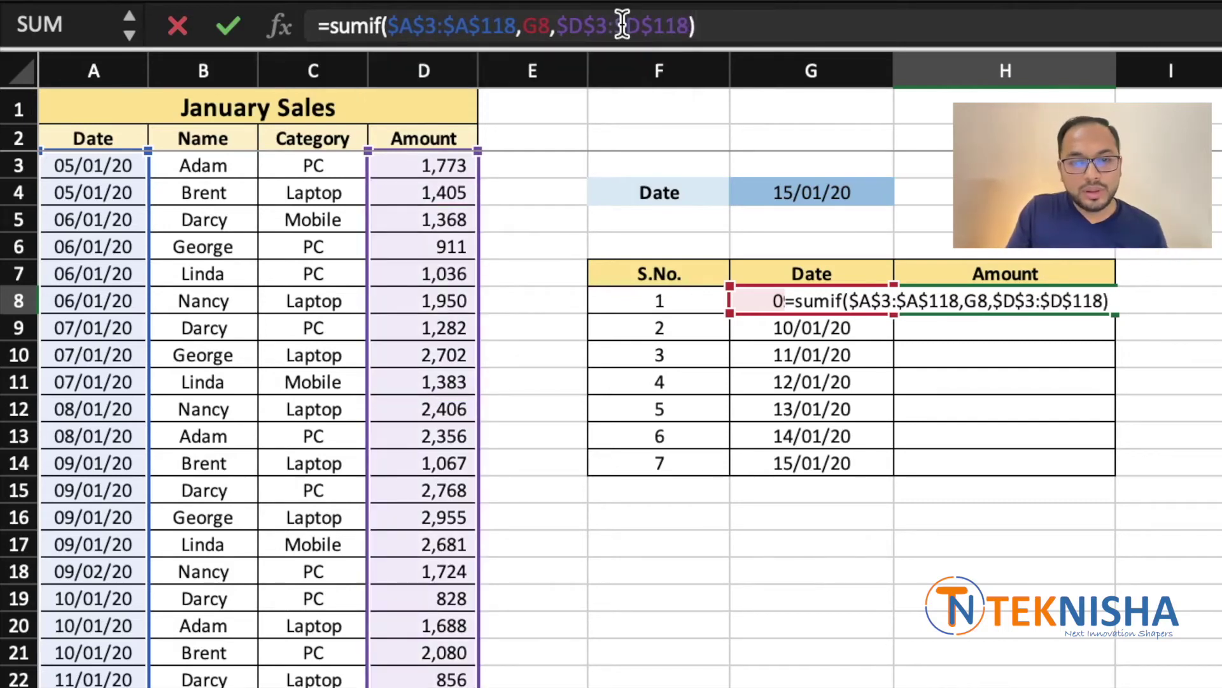
key("Return")
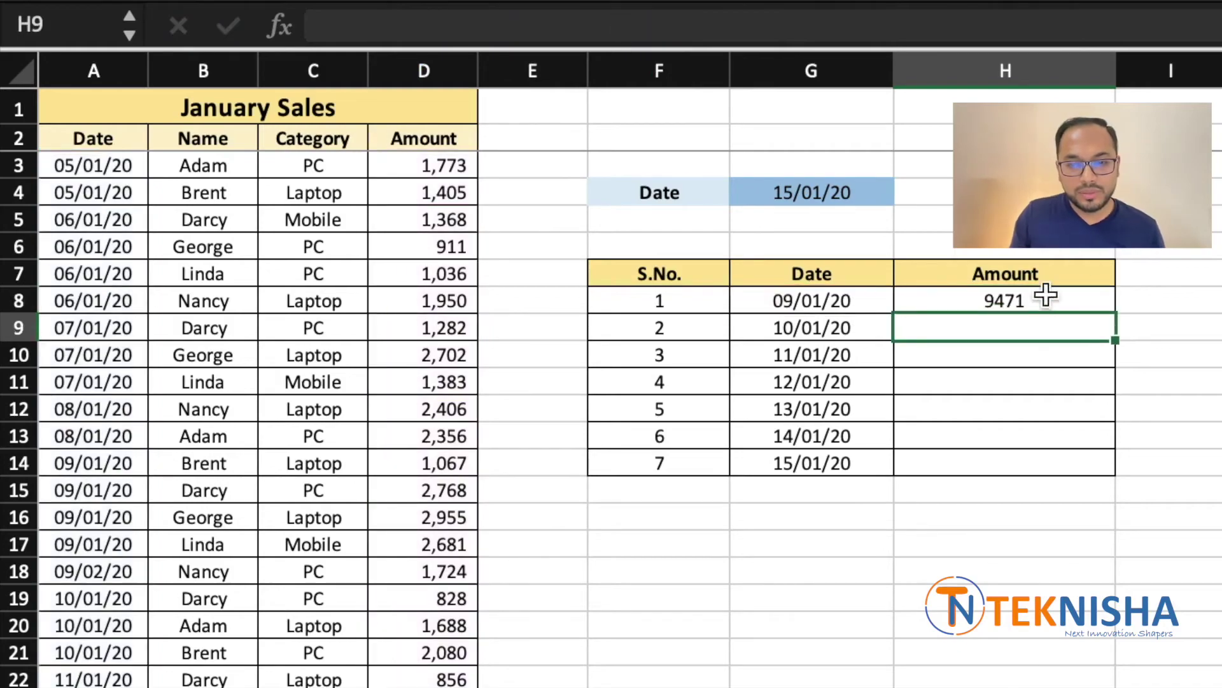
- Fill the H8 SUMIF formula down to H14 for all seven dates
left_click(1038, 296)
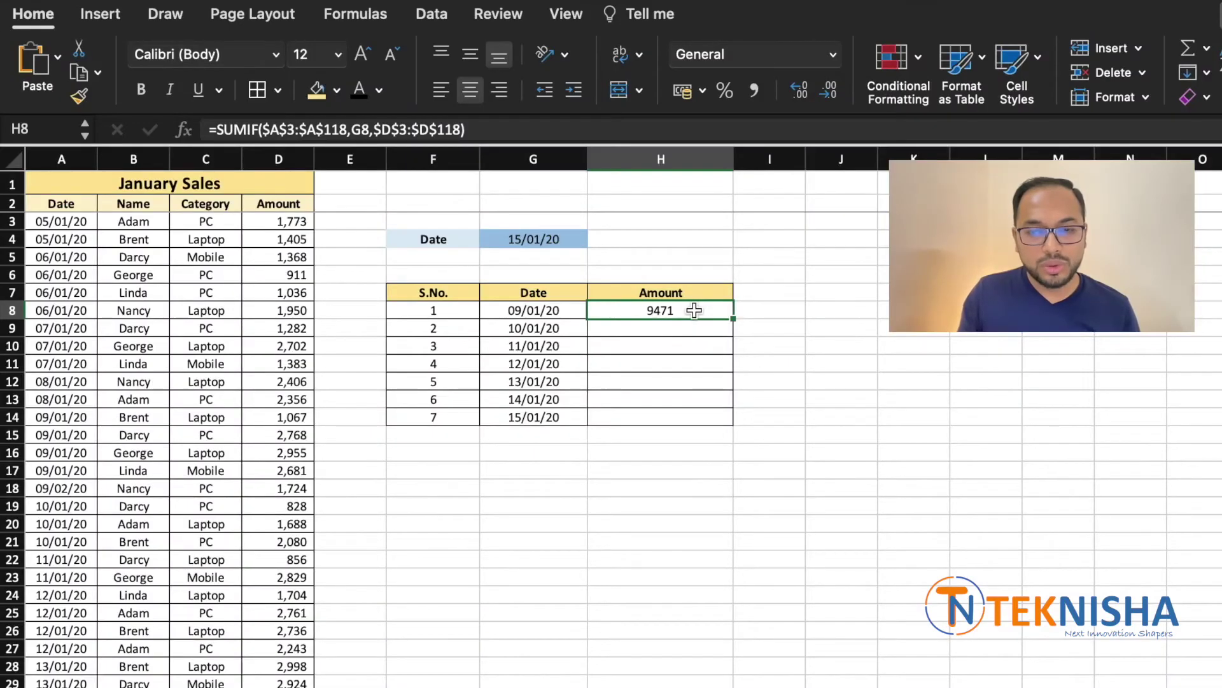
double_click(733, 318)
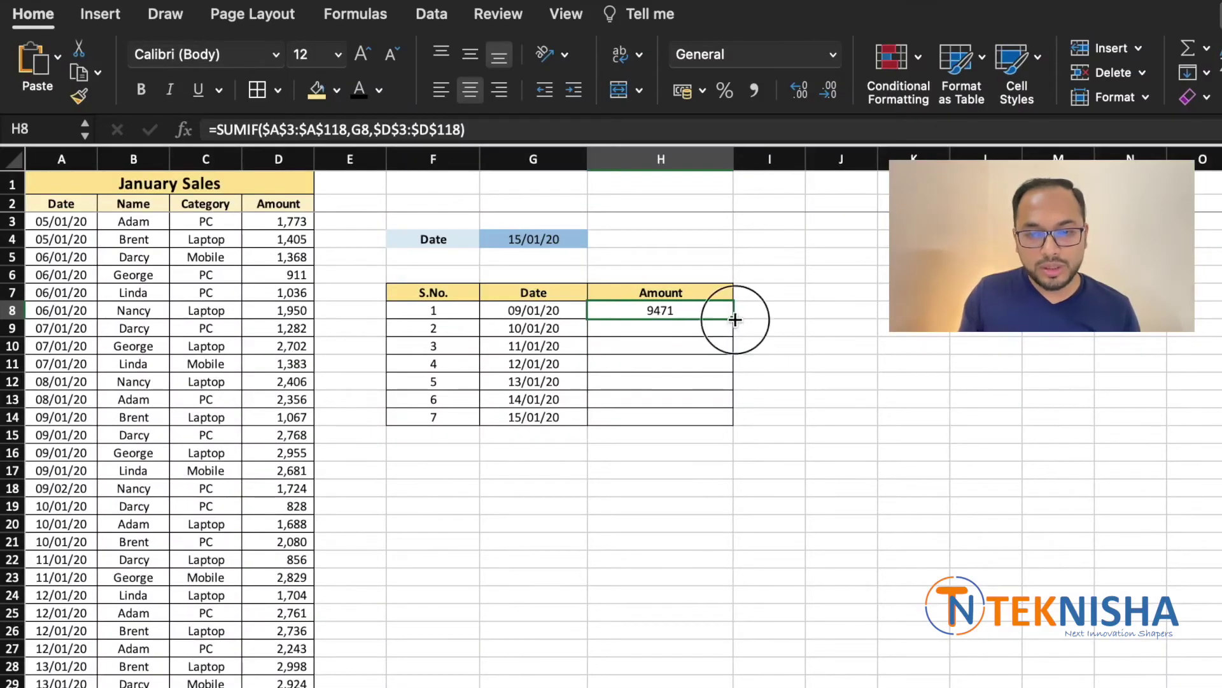
left_click(627, 509)
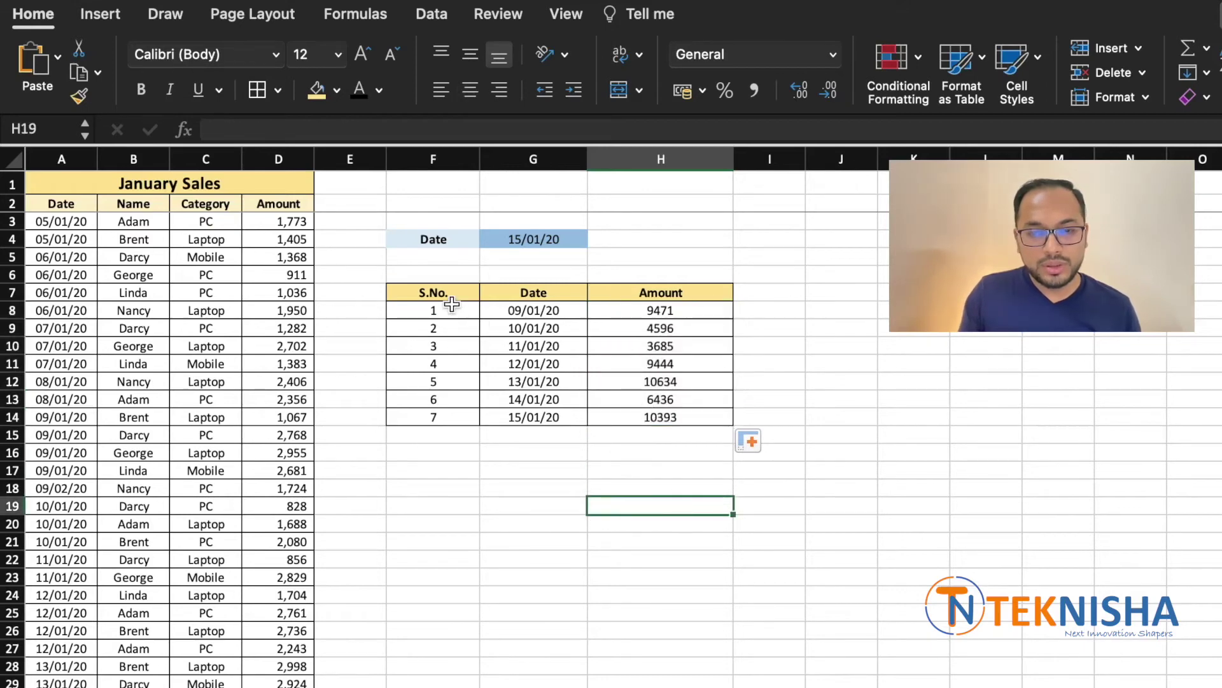
- Change the G4 date to 12/01/20 so the table covers 06–12 January
left_click(538, 242)
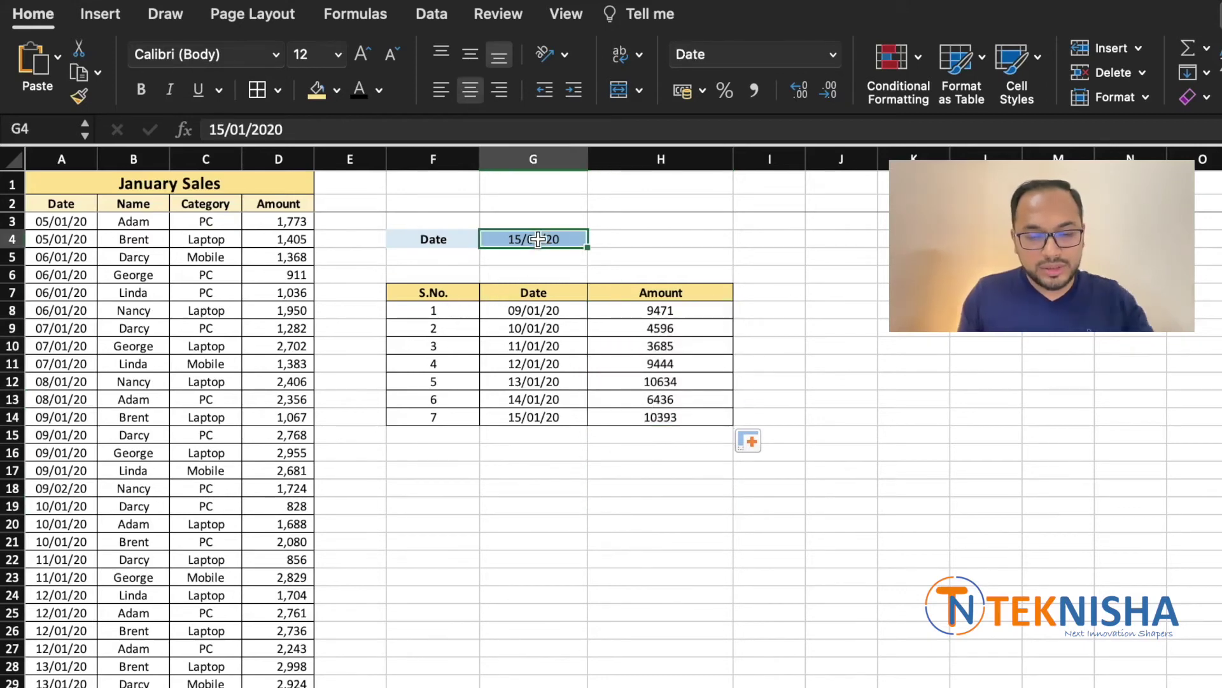
type("12")
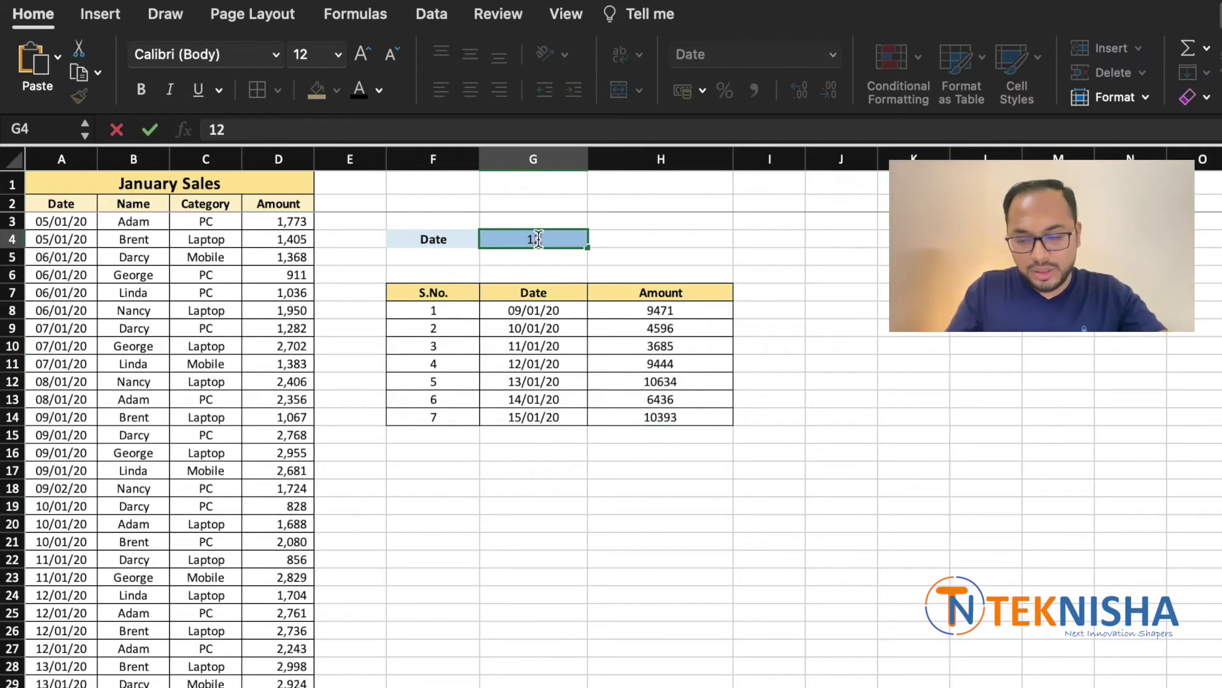
type("/01/20")
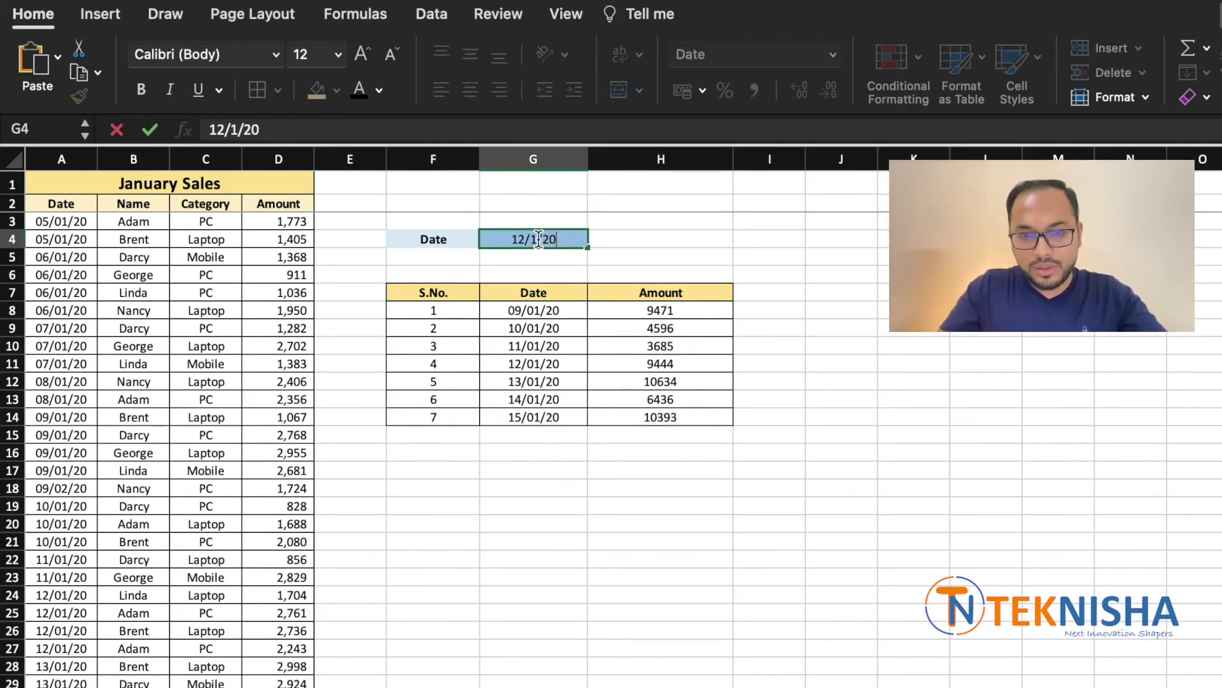
key("Return")
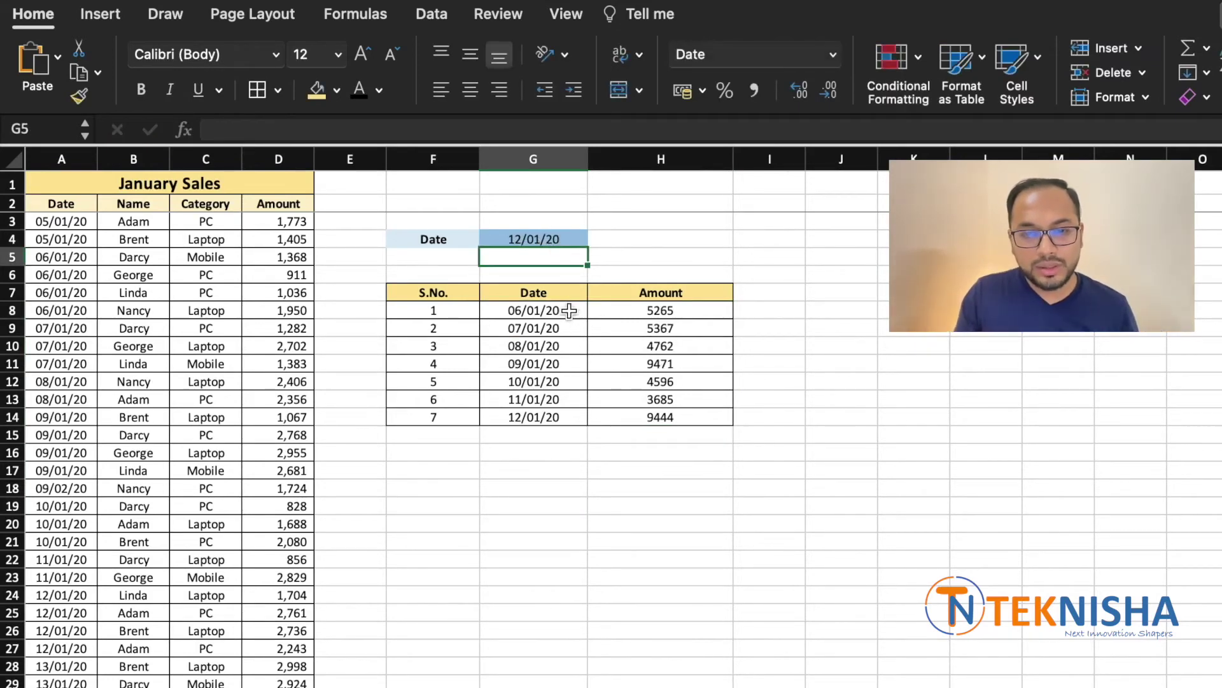
left_click_drag(569, 311, 573, 419)
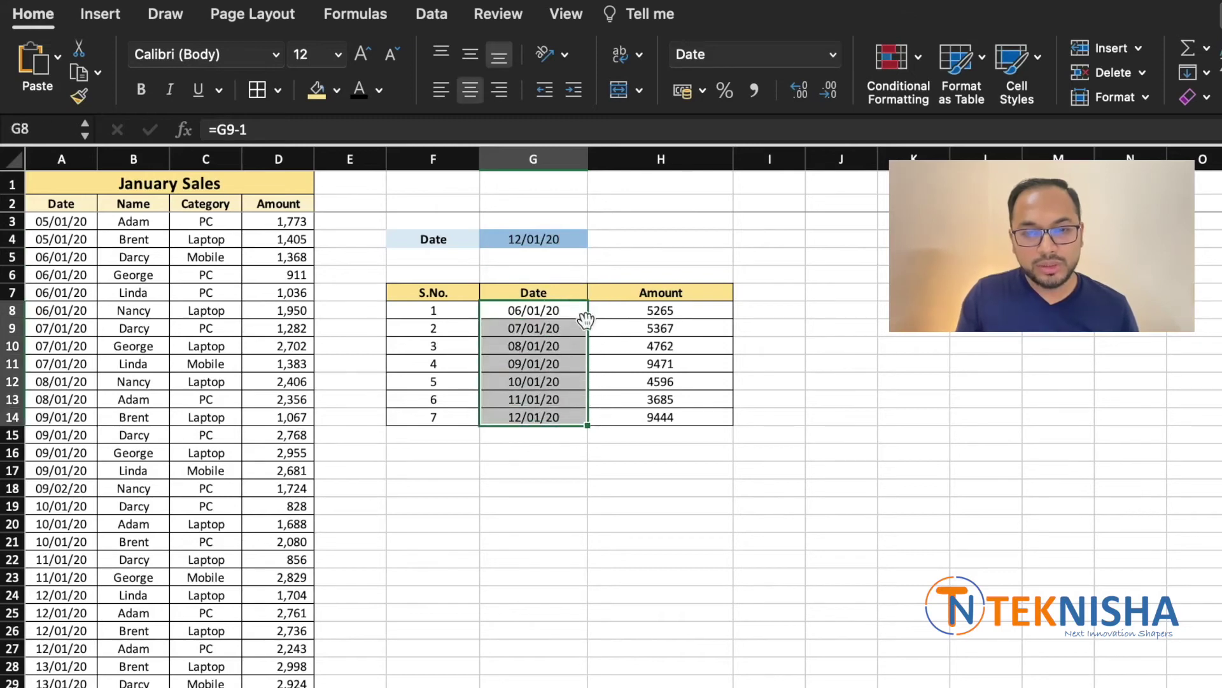
- Insert a clustered column chart of the Date and Amount columns G7:H14
left_click_drag(561, 294, 673, 426)
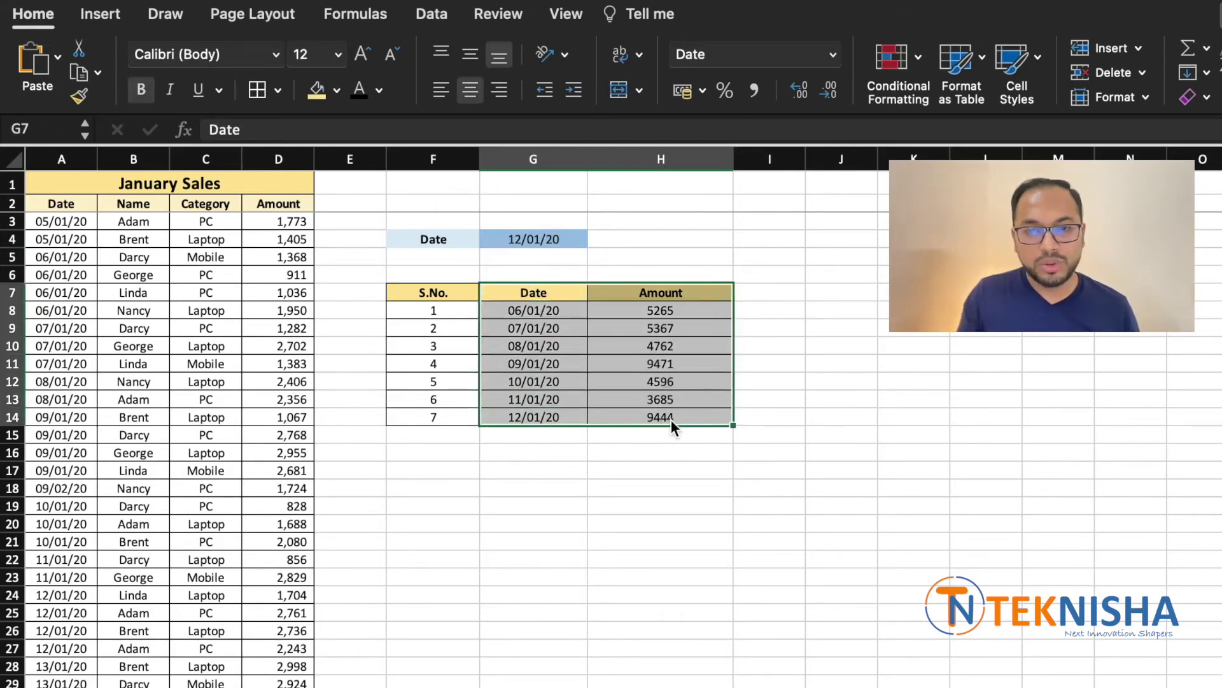
left_click(97, 16)
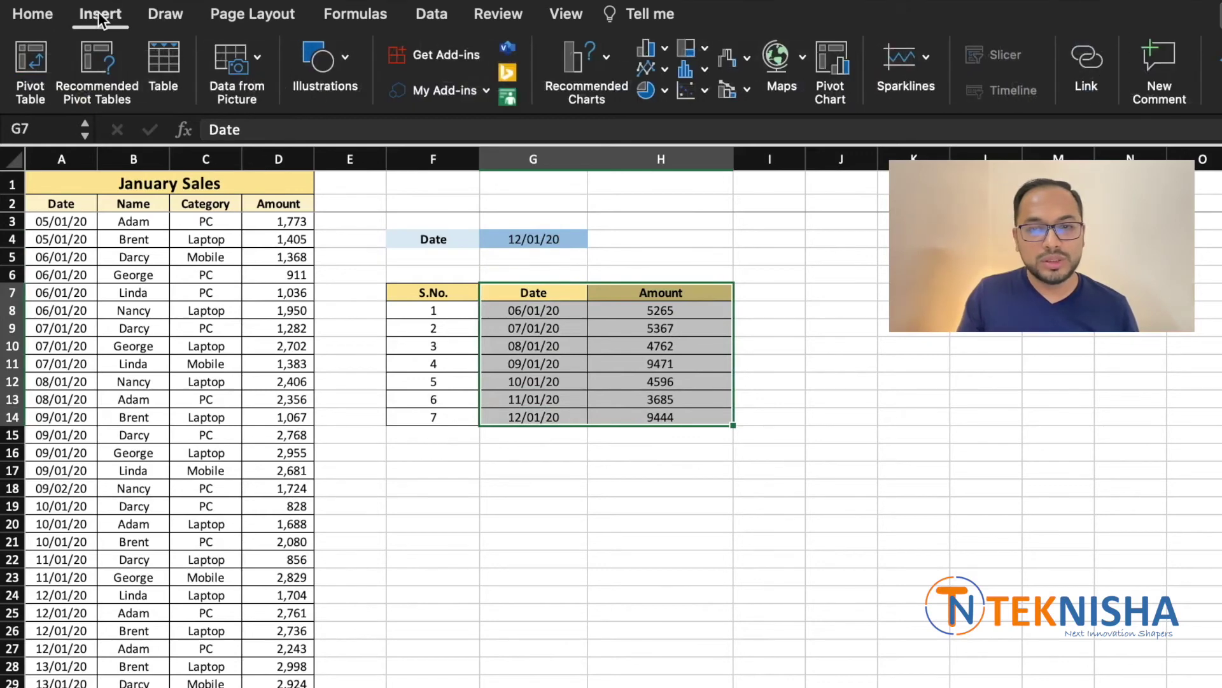
left_click(606, 57)
left_click(654, 377)
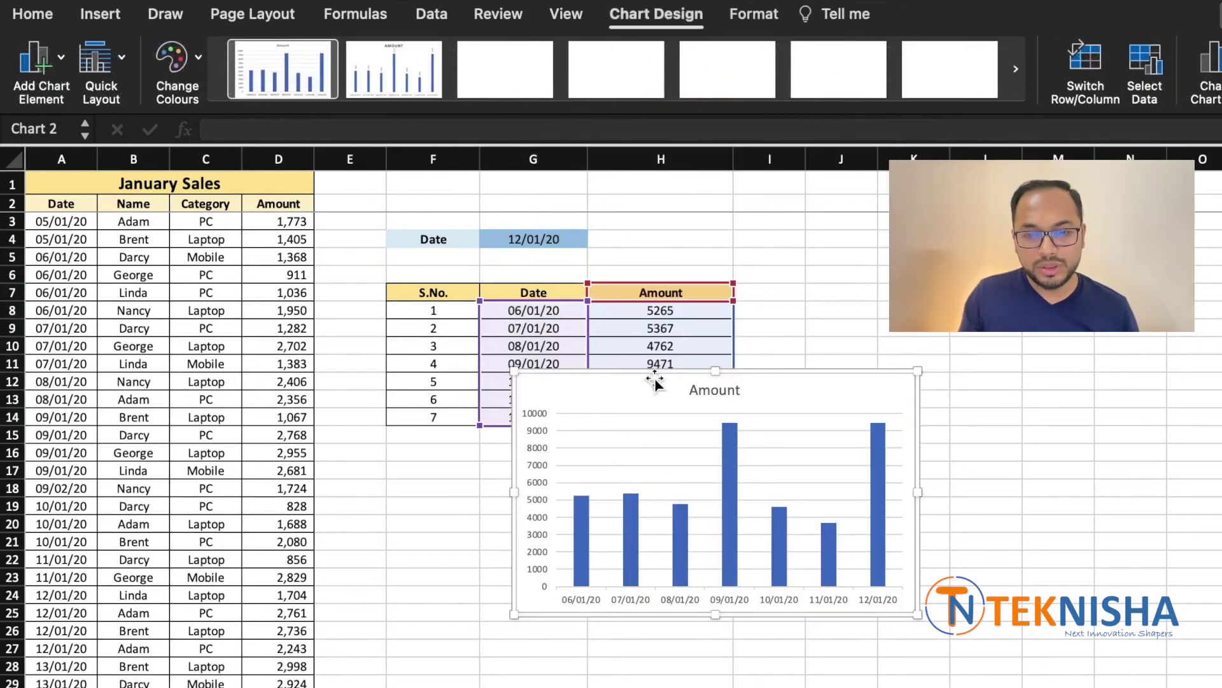
left_click_drag(870, 412, 727, 479)
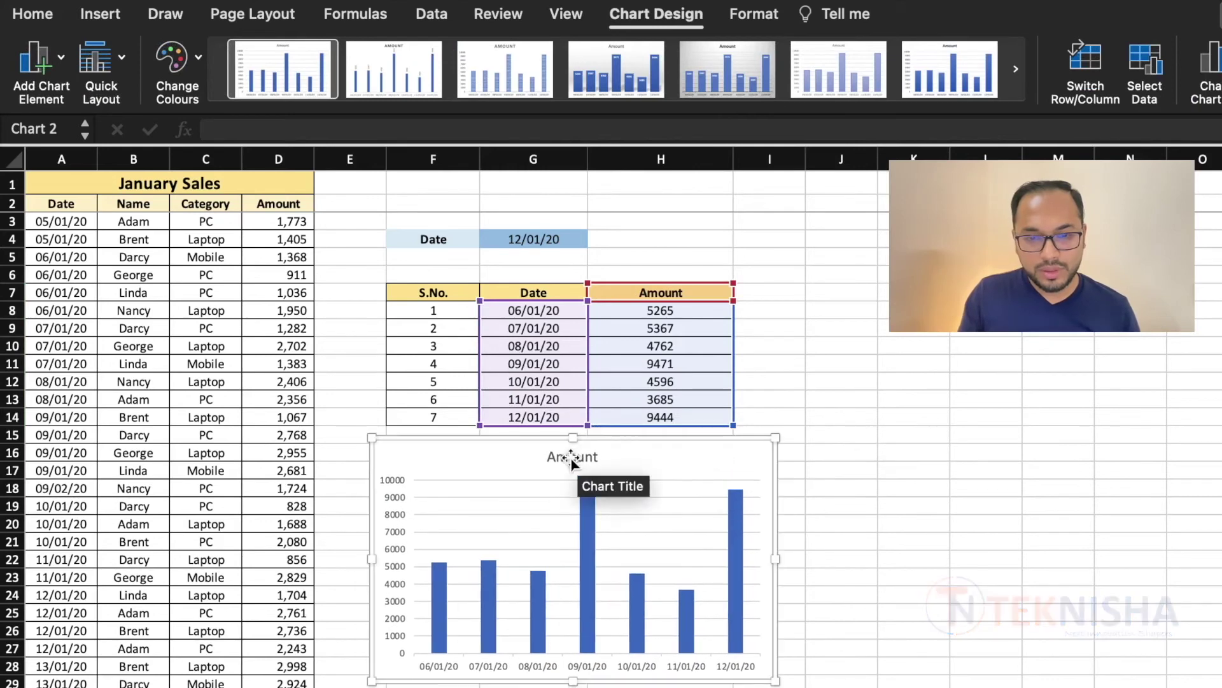
- Title the chart '7D Trend' and move it just below the Date cell
left_click(557, 457)
double_click(558, 457)
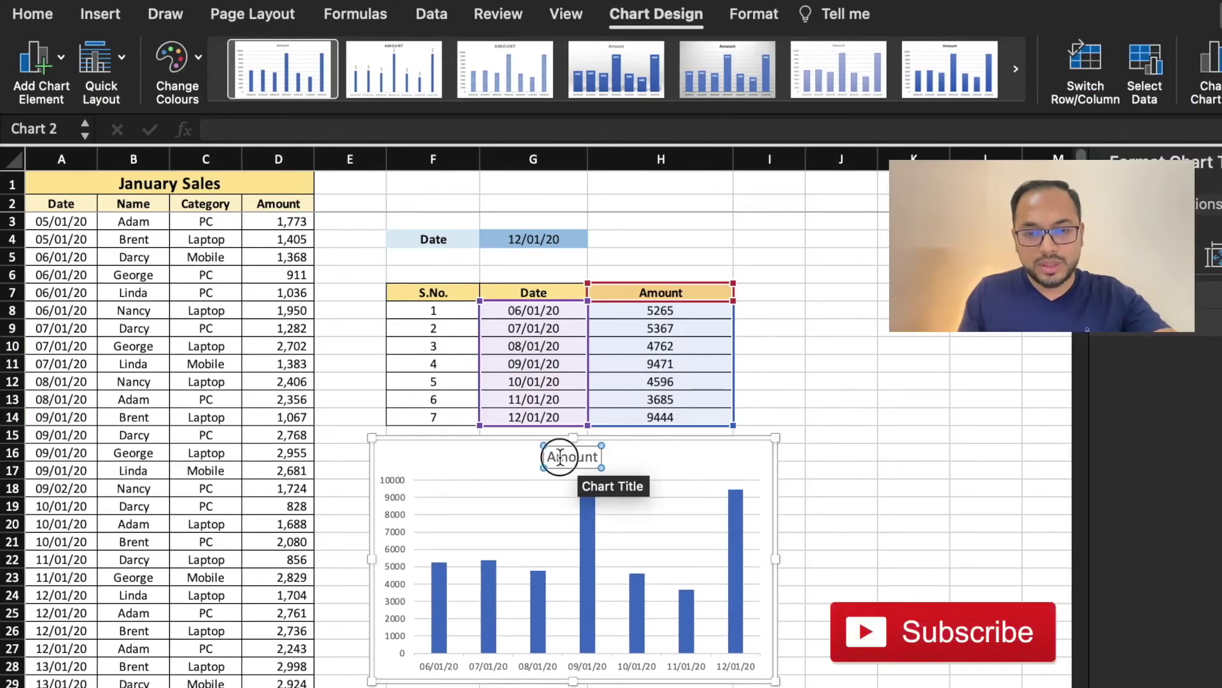
type("7D Tr")
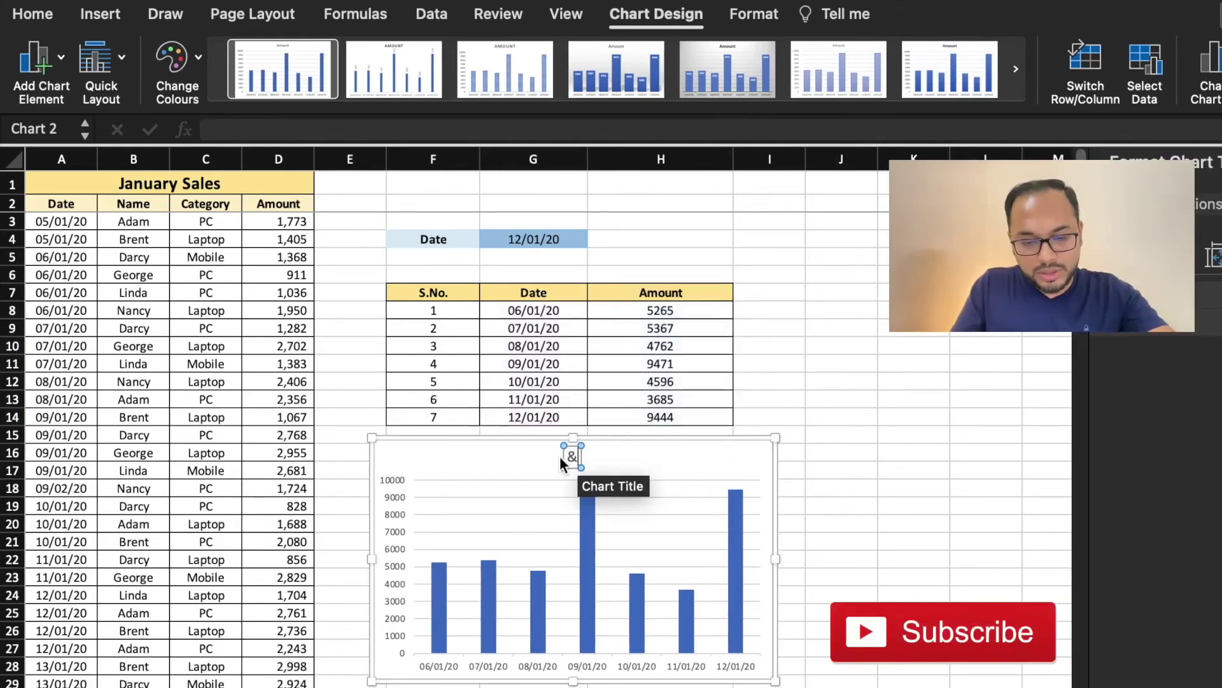
type("end")
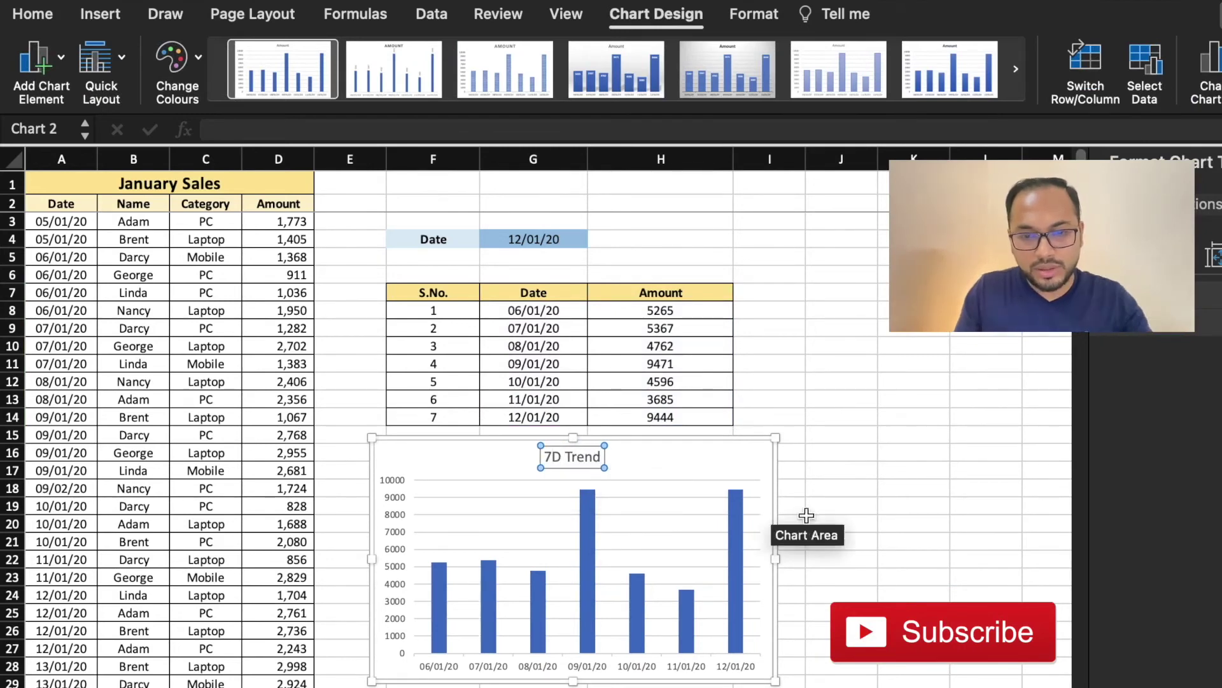
left_click(887, 526)
left_click(639, 450)
left_click_drag(638, 450, 652, 280)
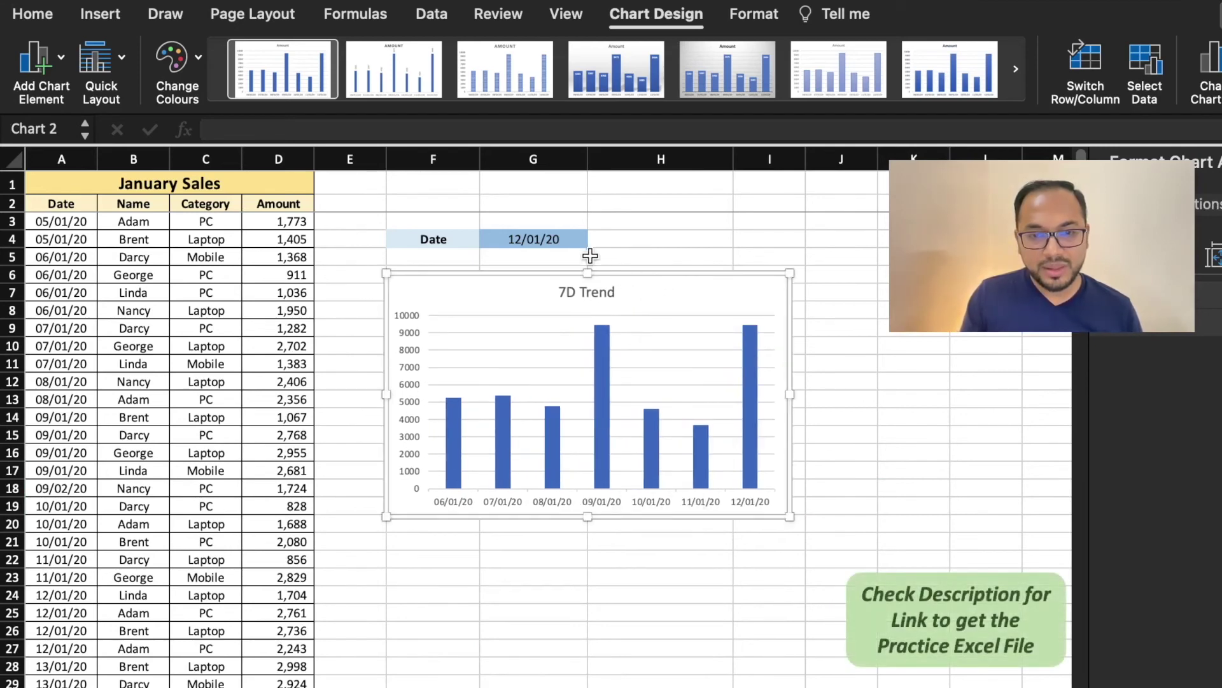
- Enter 25/01/20 in G4 so the table and chart show 19–25 January amounts
left_click(554, 239)
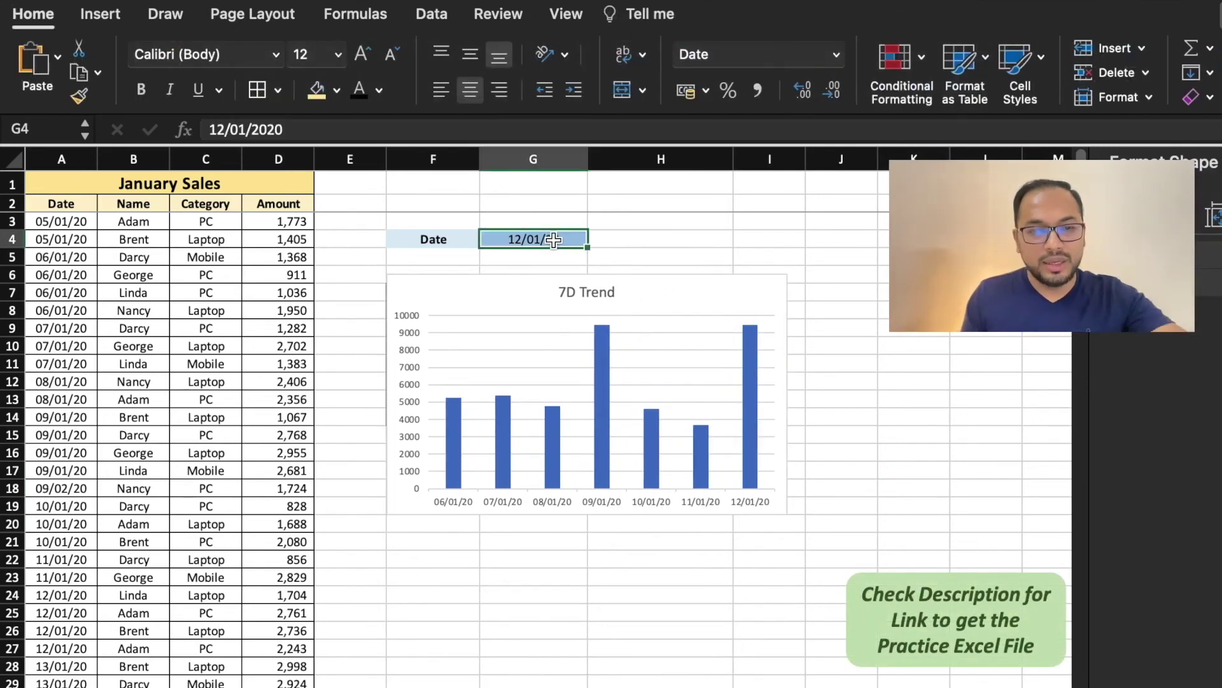
type("25")
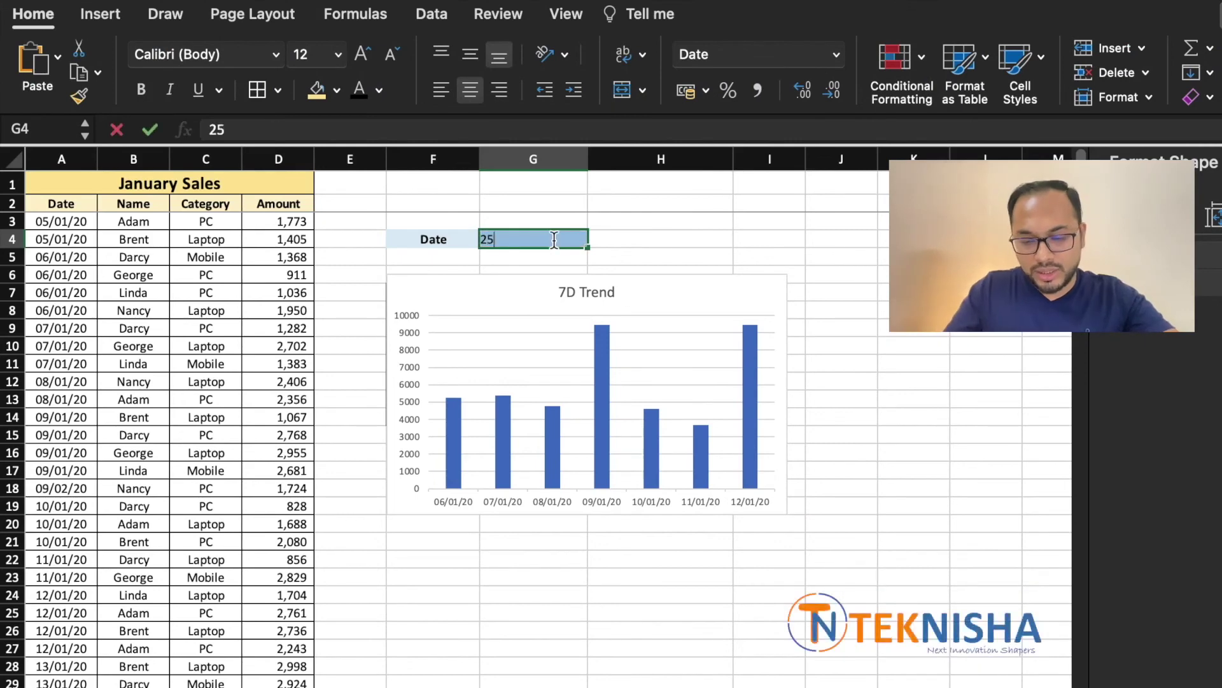
type("/01")
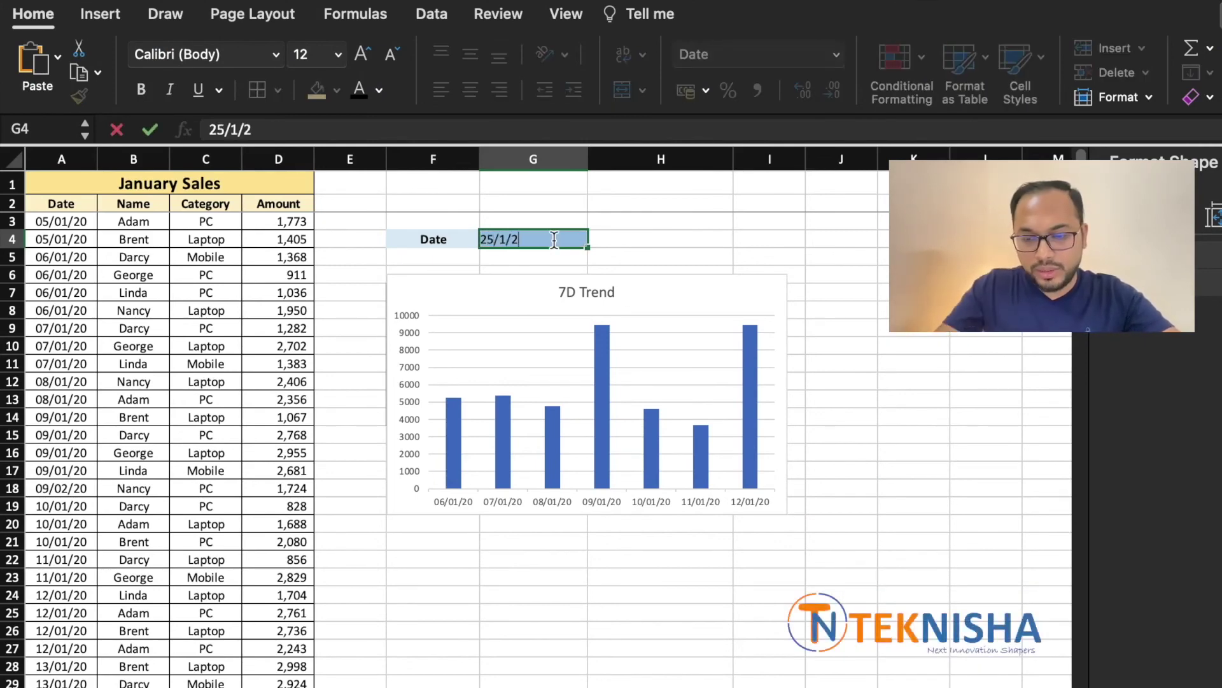
type("/20")
key("Return")
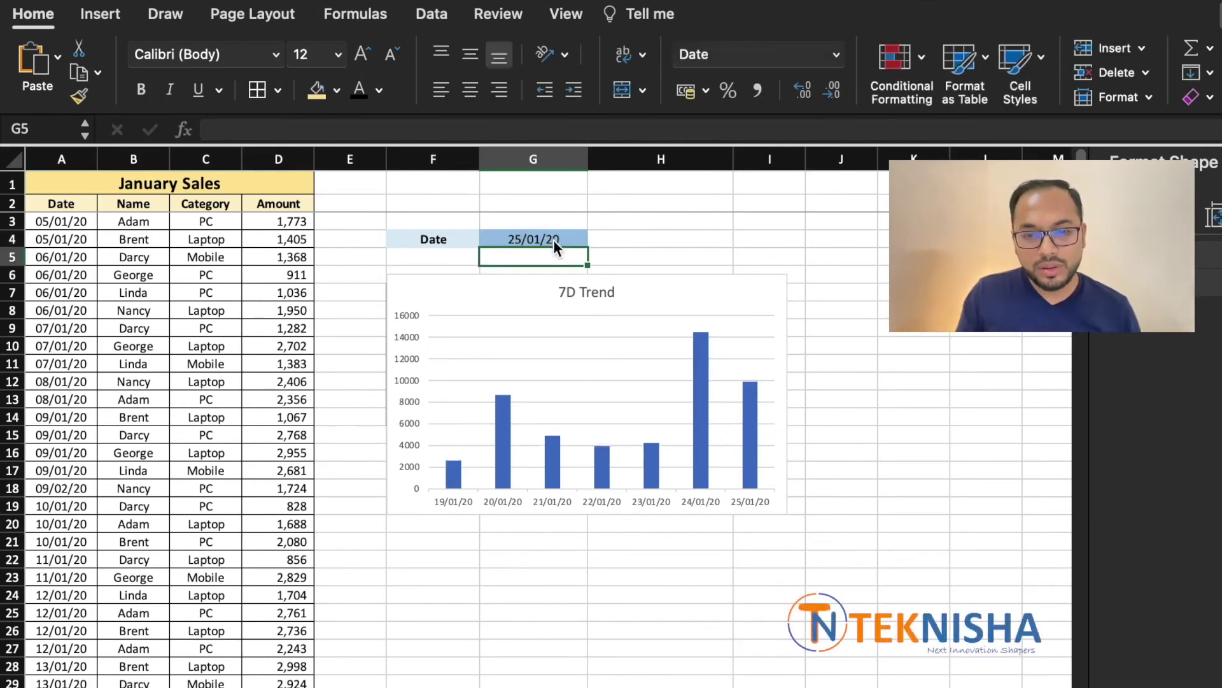